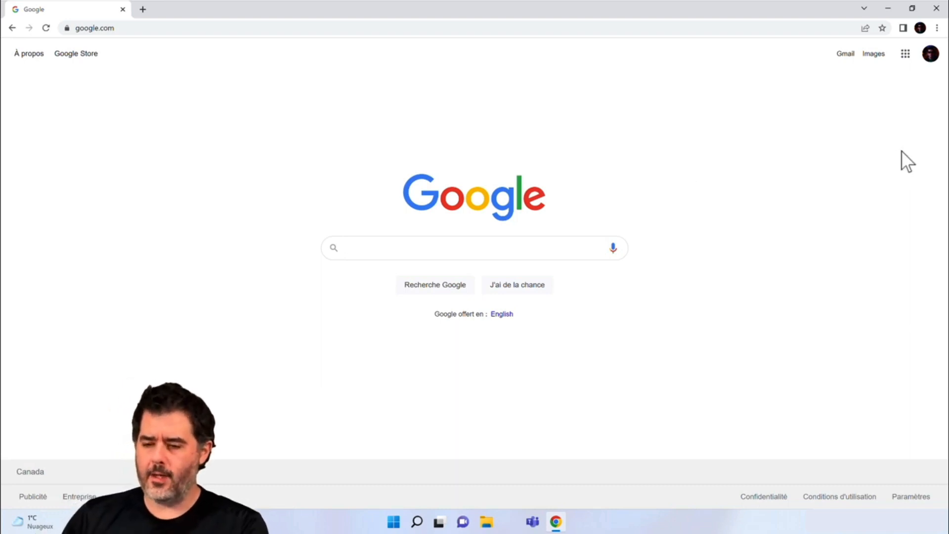
Browse the list of Google applications to see which ones are available, and close it
{"action": "left_click", "coordinate": [905, 54]}
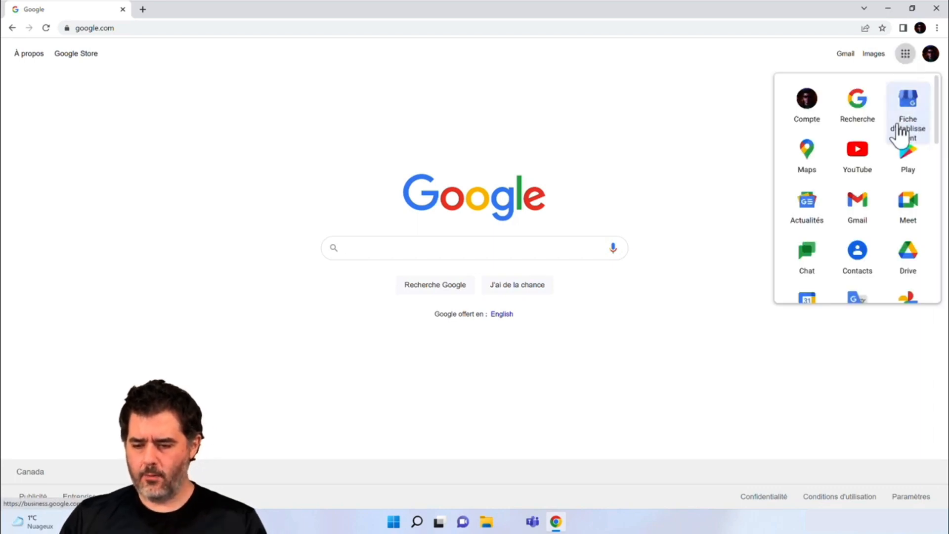
{"action": "scroll", "coordinate": [851, 193], "scroll_direction": "down", "scroll_amount": 2}
{"action": "scroll", "coordinate": [851, 195], "scroll_direction": "down", "scroll_amount": 7}
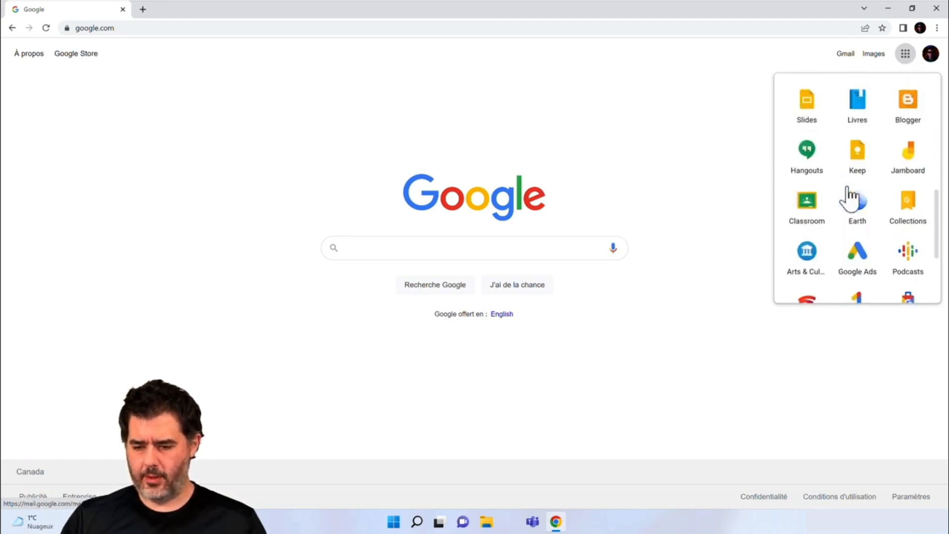
{"action": "scroll", "coordinate": [850, 196], "scroll_direction": "up", "scroll_amount": 2}
{"action": "scroll", "coordinate": [851, 196], "scroll_direction": "up", "scroll_amount": 6}
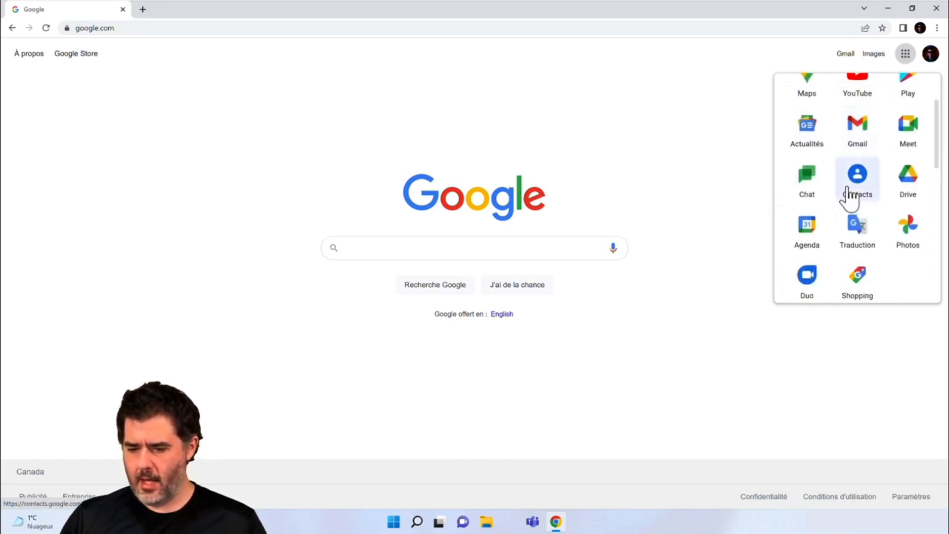
{"action": "scroll", "coordinate": [851, 196], "scroll_direction": "down", "scroll_amount": 2}
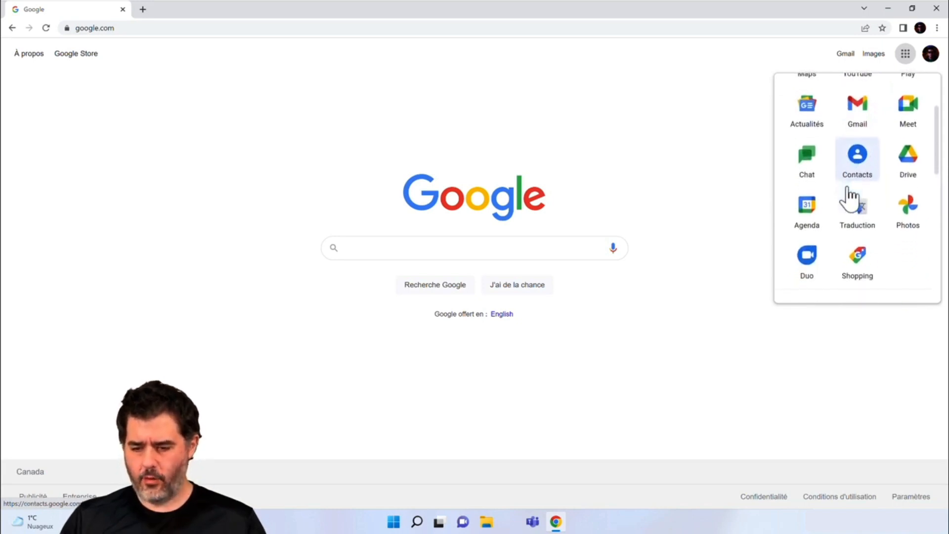
{"action": "scroll", "coordinate": [851, 197], "scroll_direction": "down", "scroll_amount": 2}
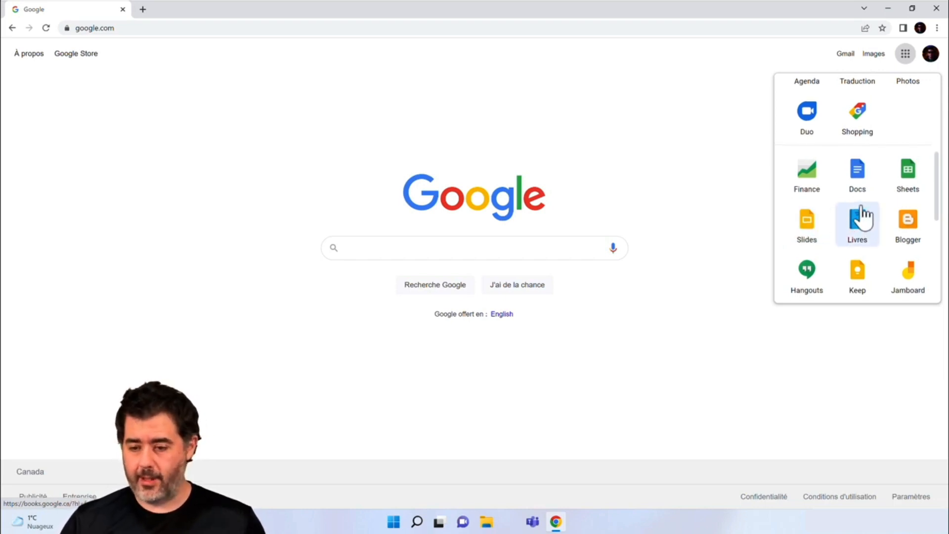
{"action": "scroll", "coordinate": [863, 217], "scroll_direction": "up", "scroll_amount": 2}
{"action": "scroll", "coordinate": [862, 215], "scroll_direction": "up", "scroll_amount": 3}
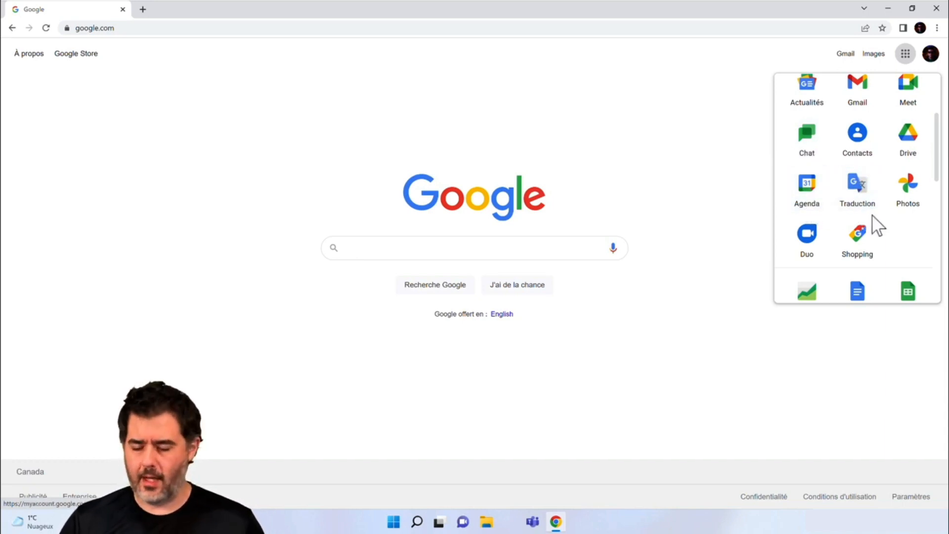
{"action": "scroll", "coordinate": [872, 225], "scroll_direction": "down", "scroll_amount": 2}
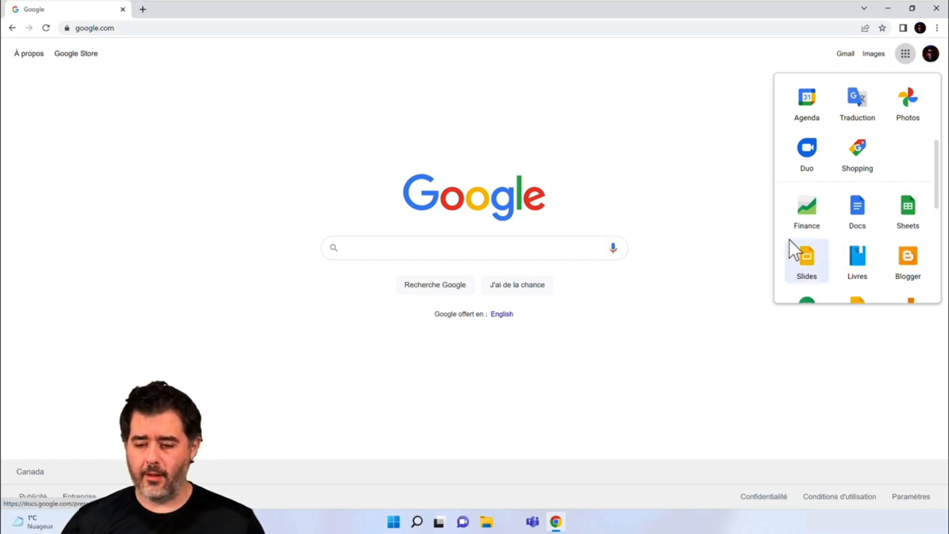
{"action": "left_click", "coordinate": [669, 138]}
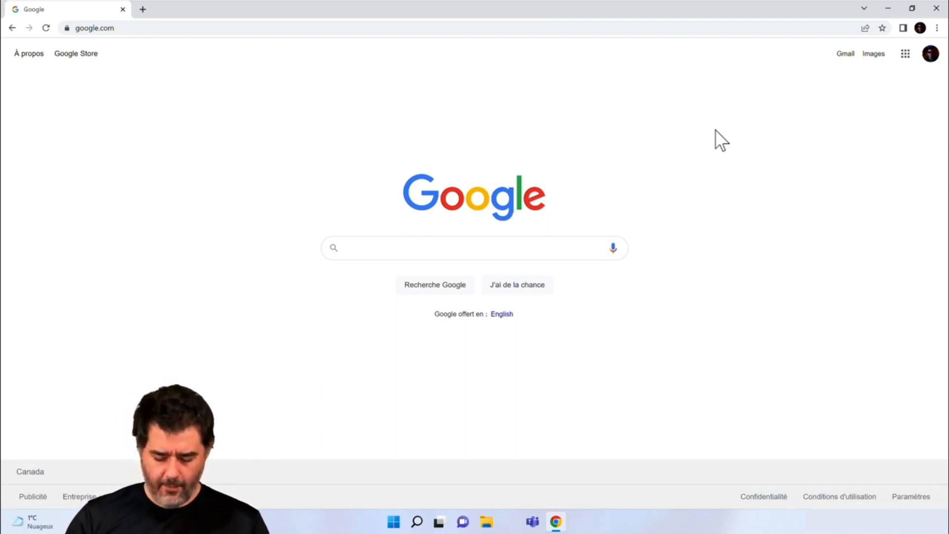
Open Google Docs from the Google applications and create a blank document
{"action": "left_click", "coordinate": [902, 59]}
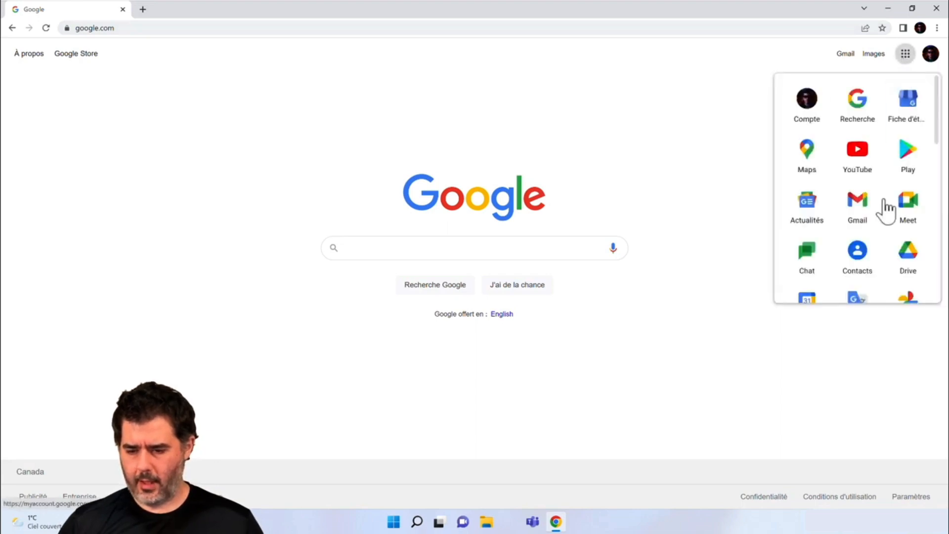
{"action": "scroll", "coordinate": [885, 198], "scroll_direction": "down", "scroll_amount": 1}
{"action": "scroll", "coordinate": [884, 199], "scroll_direction": "down", "scroll_amount": 4}
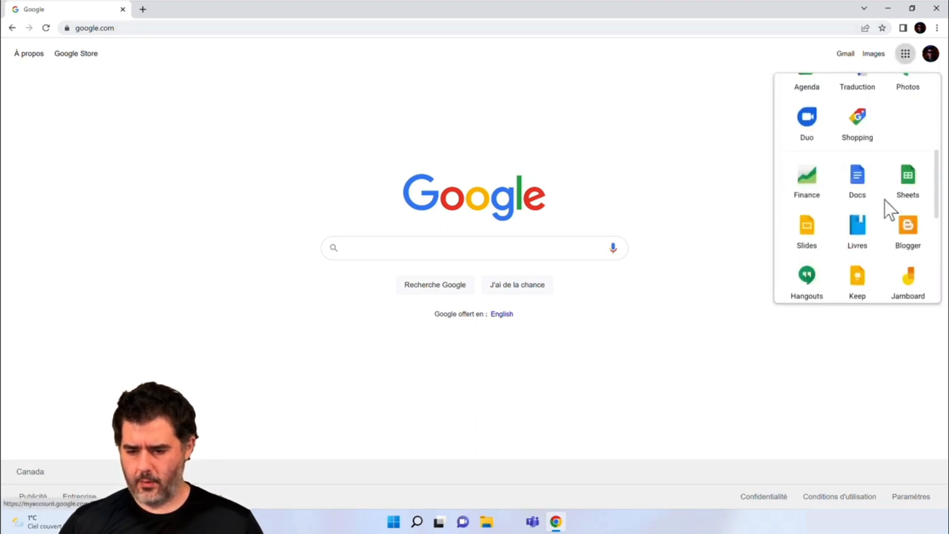
{"action": "left_click", "coordinate": [858, 190]}
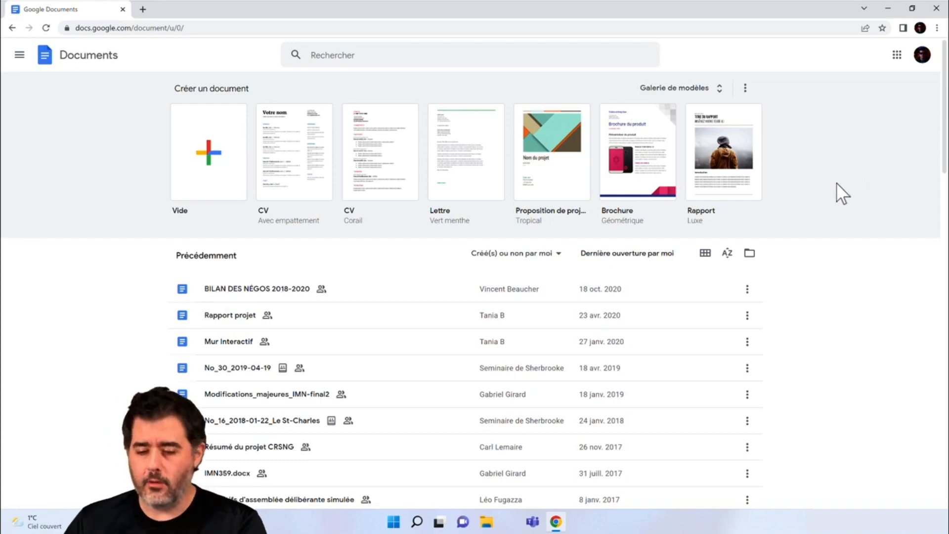
{"action": "left_click", "coordinate": [222, 163]}
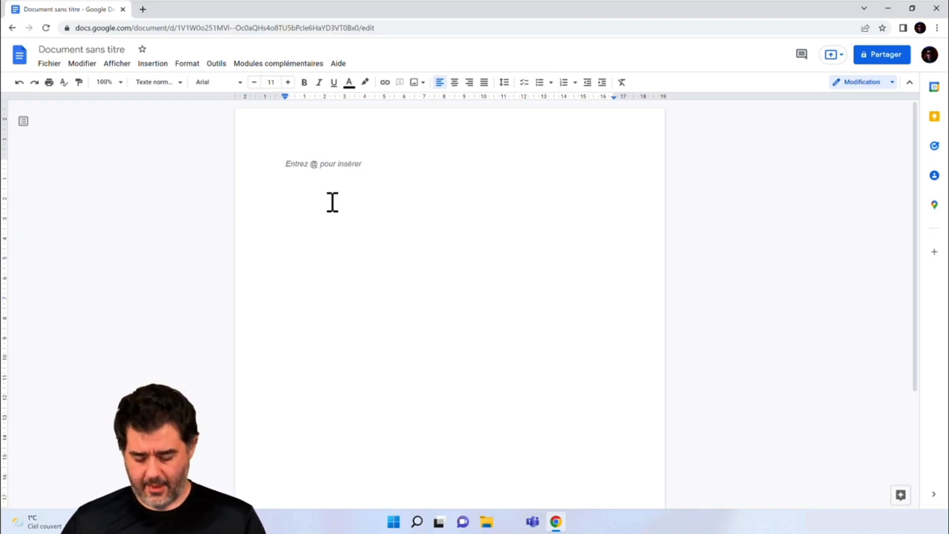
Enter the three lines "Allô 1", "Allô 2" and "Allô 3" in the document
{"action": "type", "text": "Allô 1"}
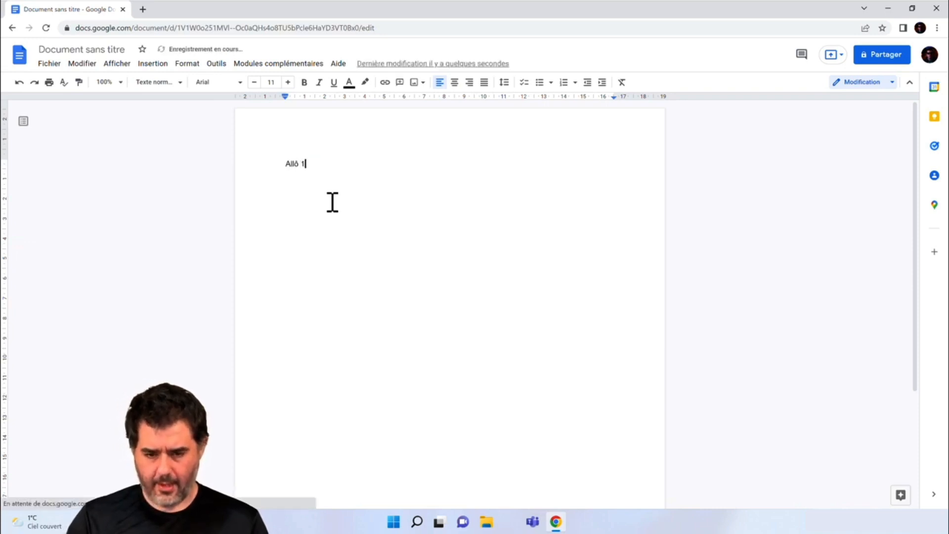
{"action": "key", "text": "Return"}
{"action": "type", "text": "Allô "}
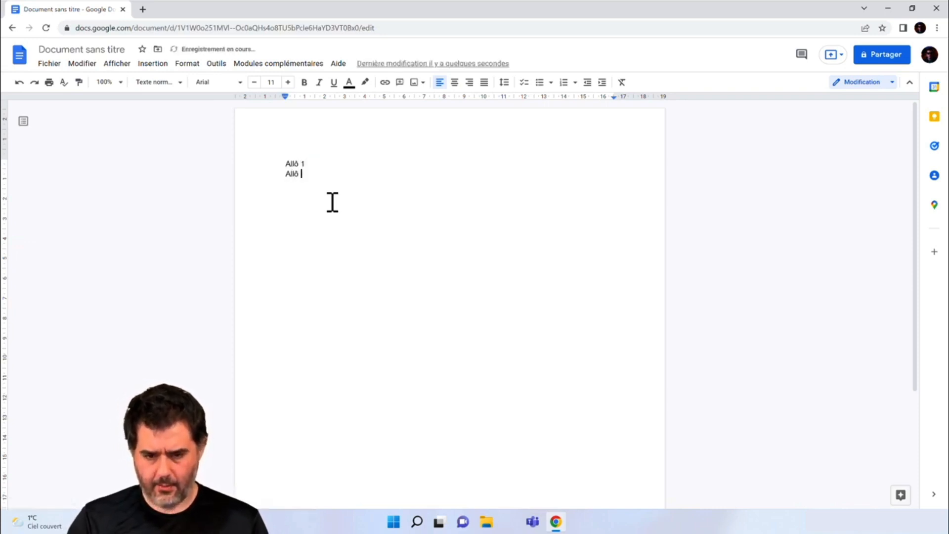
{"action": "type", "text": "2"}
{"action": "key", "text": "Return"}
{"action": "type", "text": "Allô 3"}
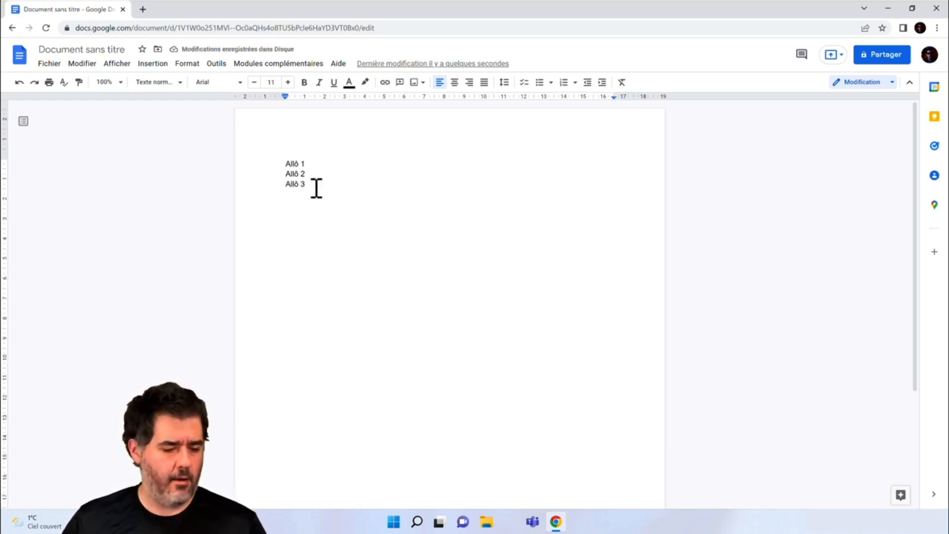
Format all three lines as bold, italic and underlined, with the Comic Sans font
{"action": "left_click_drag", "start_coordinate": [316, 188], "coordinate": [265, 161]}
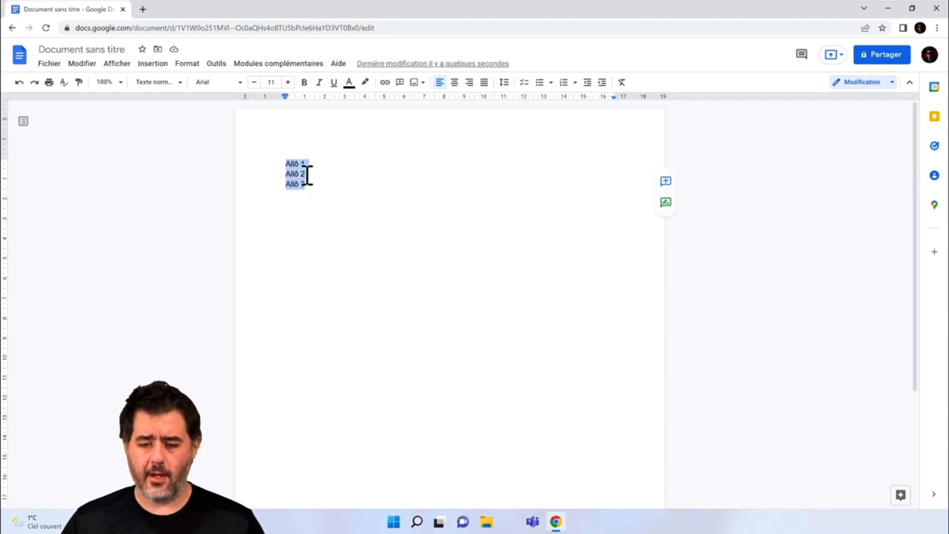
{"action": "left_click", "coordinate": [304, 83]}
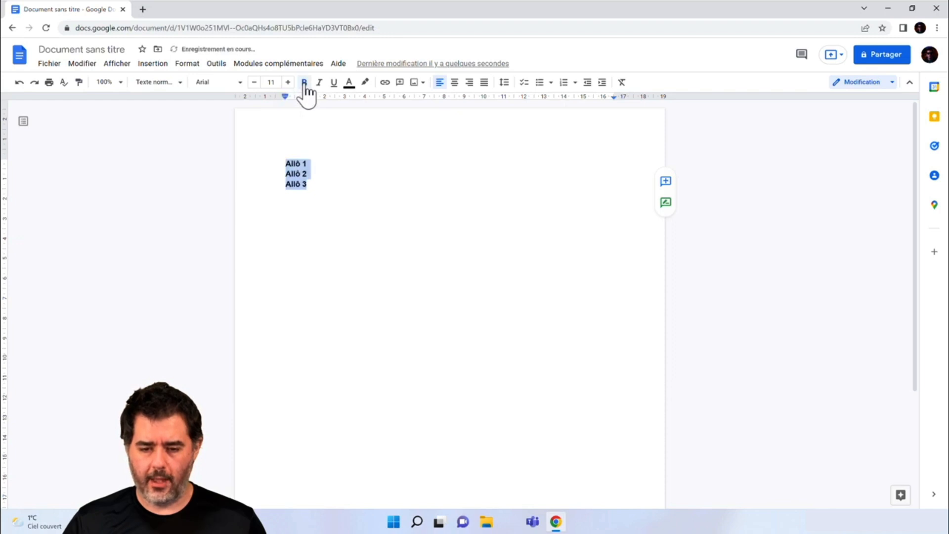
{"action": "left_click", "coordinate": [318, 84]}
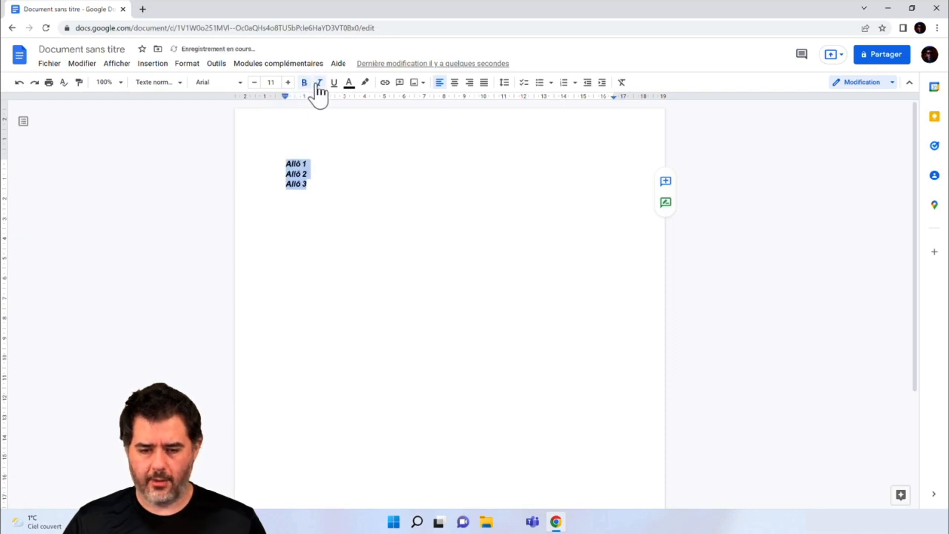
{"action": "left_click", "coordinate": [333, 84]}
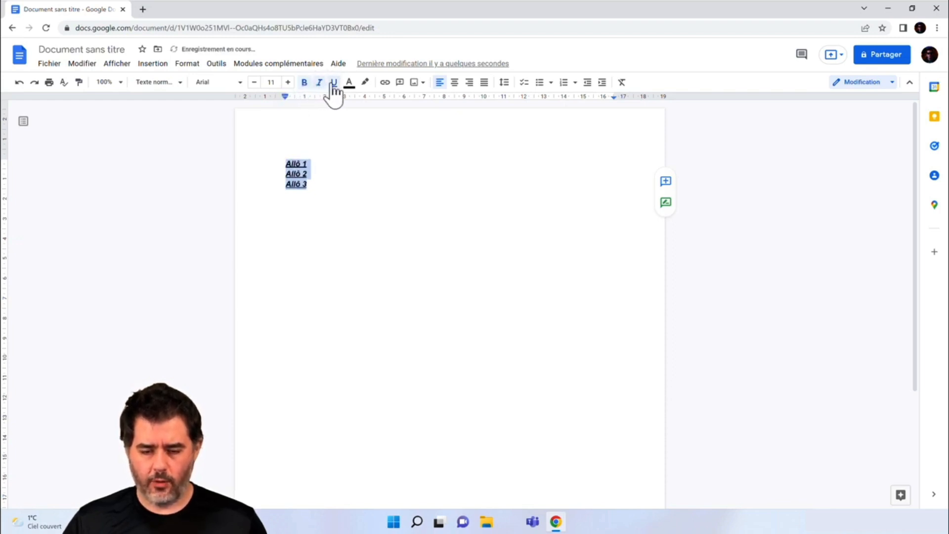
{"action": "left_click", "coordinate": [225, 83]}
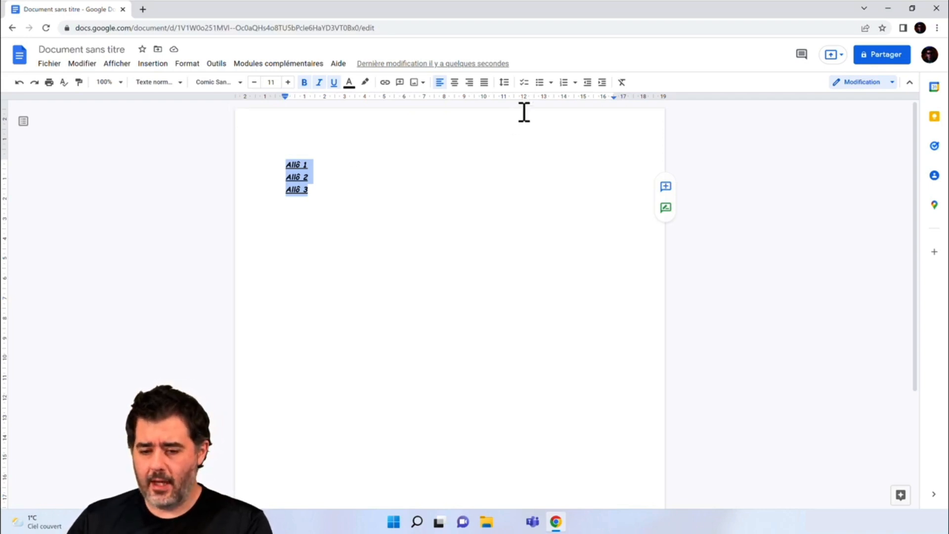
Try bulleted, numbered and A-B-C lettered list formatting on the three lines, and remove the list formatting
{"action": "left_click", "coordinate": [541, 85]}
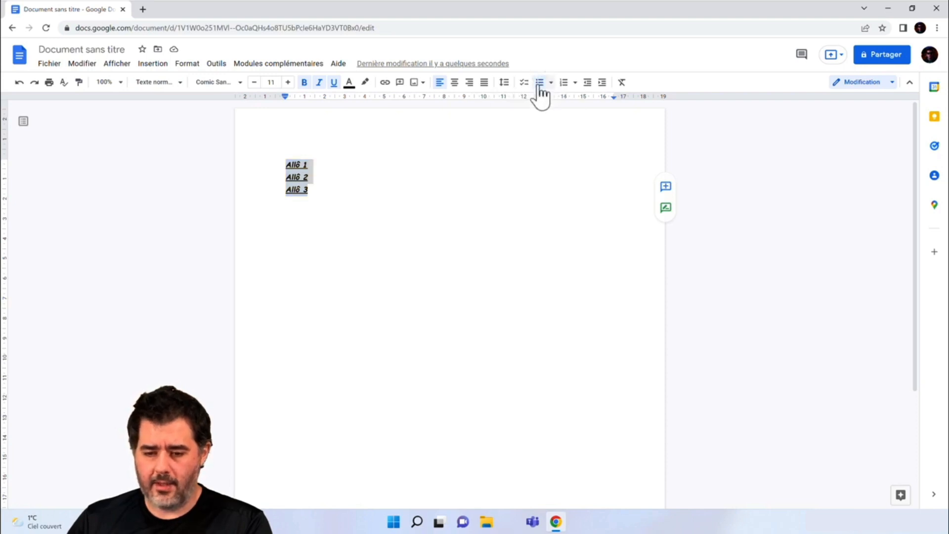
{"action": "left_click", "coordinate": [563, 84]}
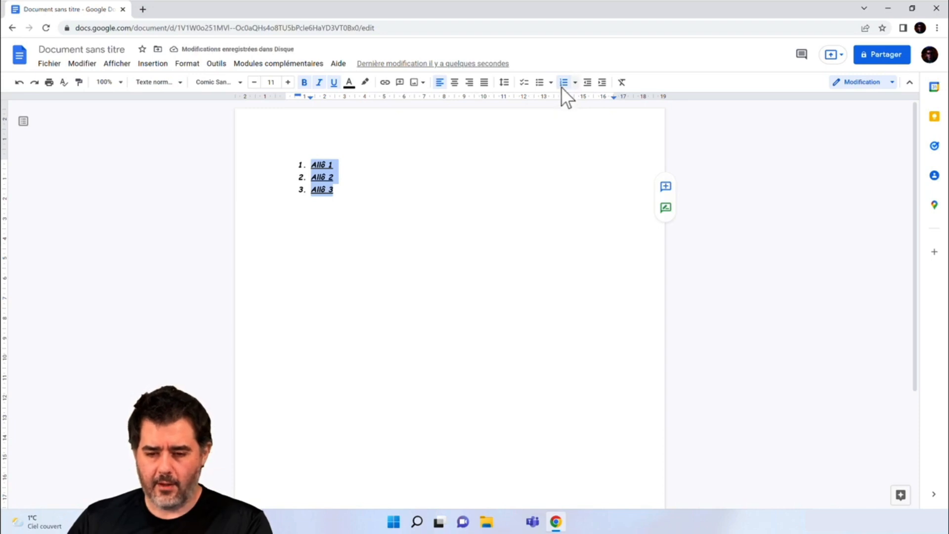
{"action": "left_click", "coordinate": [563, 84]}
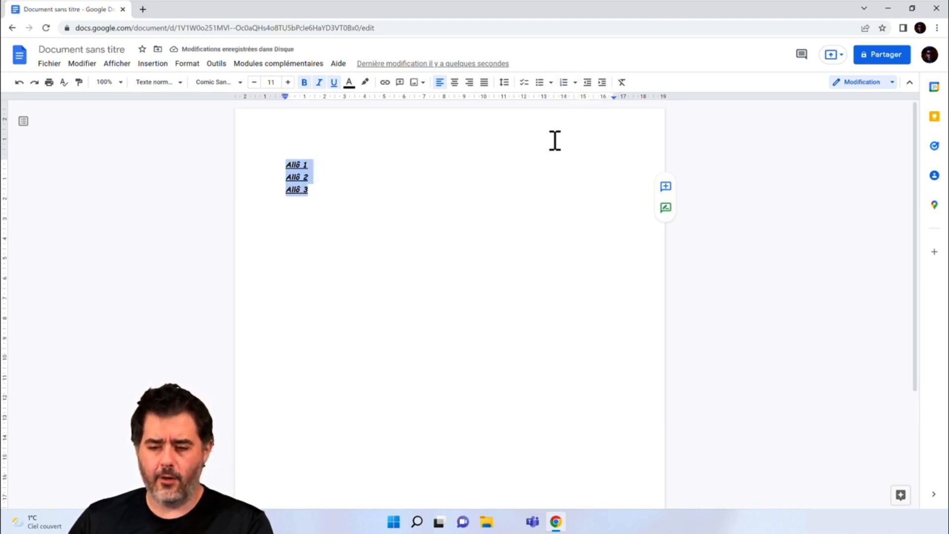
{"action": "left_click", "coordinate": [564, 83]}
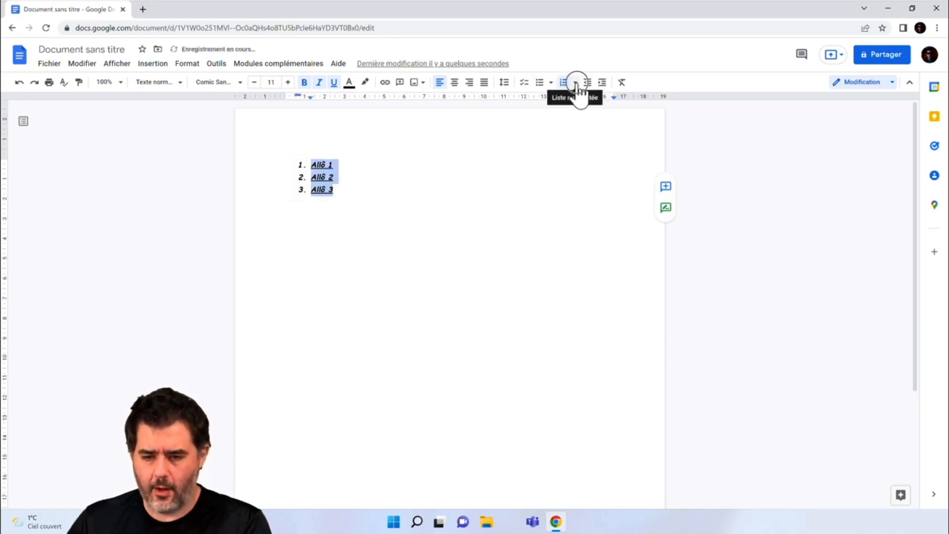
{"action": "left_click", "coordinate": [575, 83]}
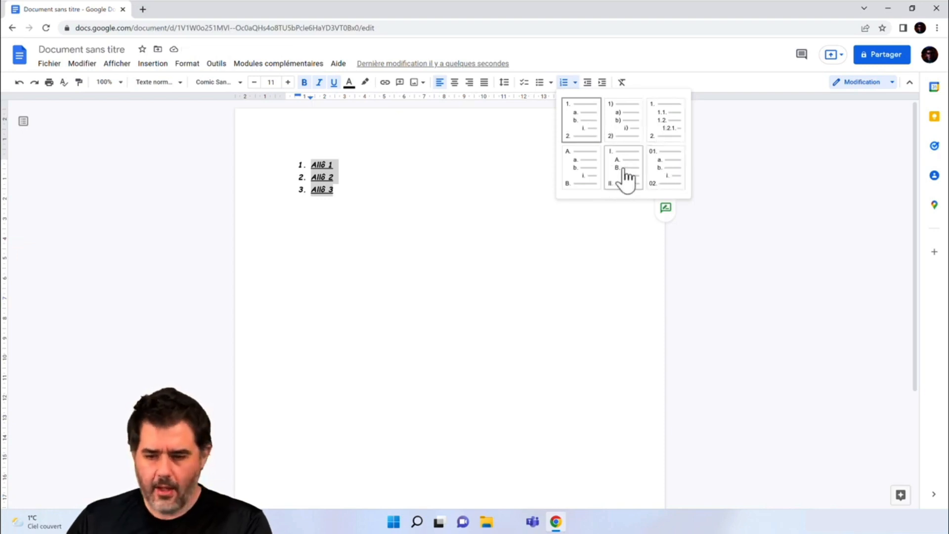
{"action": "left_click", "coordinate": [586, 177]}
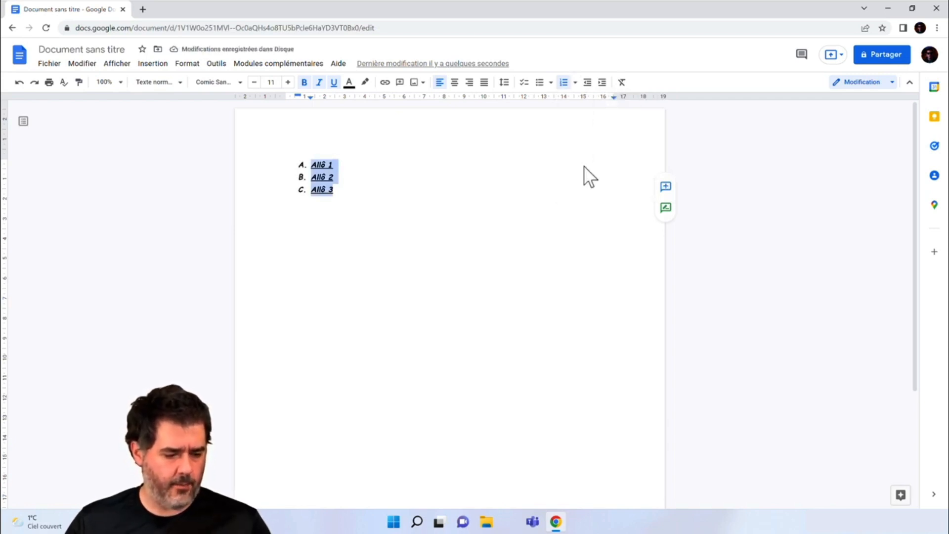
{"action": "left_click", "coordinate": [564, 84]}
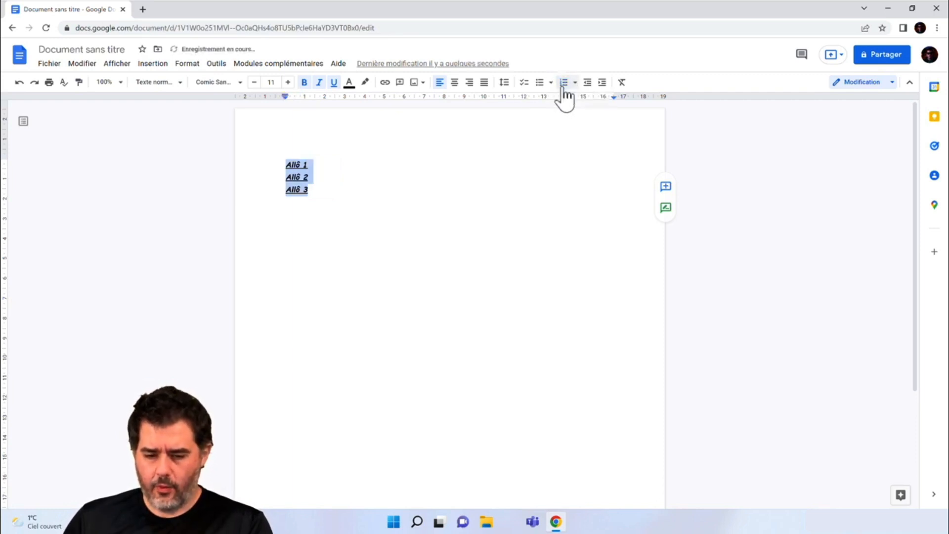
Try centred, right and justified alignment on the three lines, and return them to left alignment
{"action": "left_click", "coordinate": [455, 82]}
{"action": "left_click", "coordinate": [469, 82]}
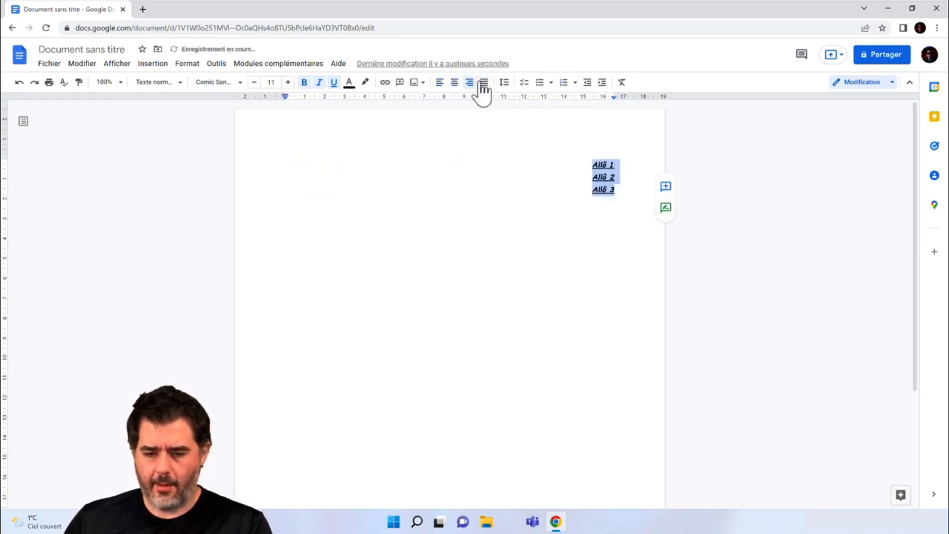
{"action": "left_click", "coordinate": [484, 83]}
{"action": "left_click", "coordinate": [455, 82]}
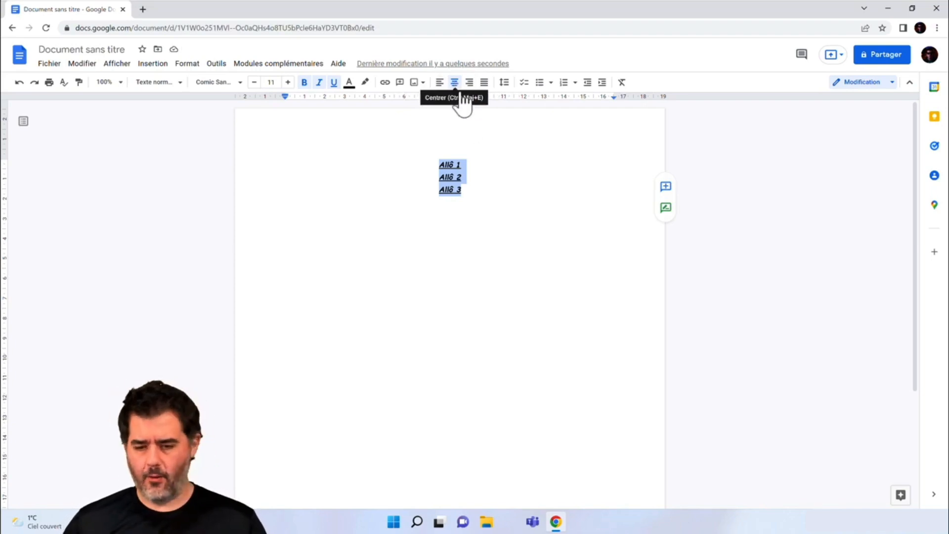
{"action": "left_click", "coordinate": [439, 83]}
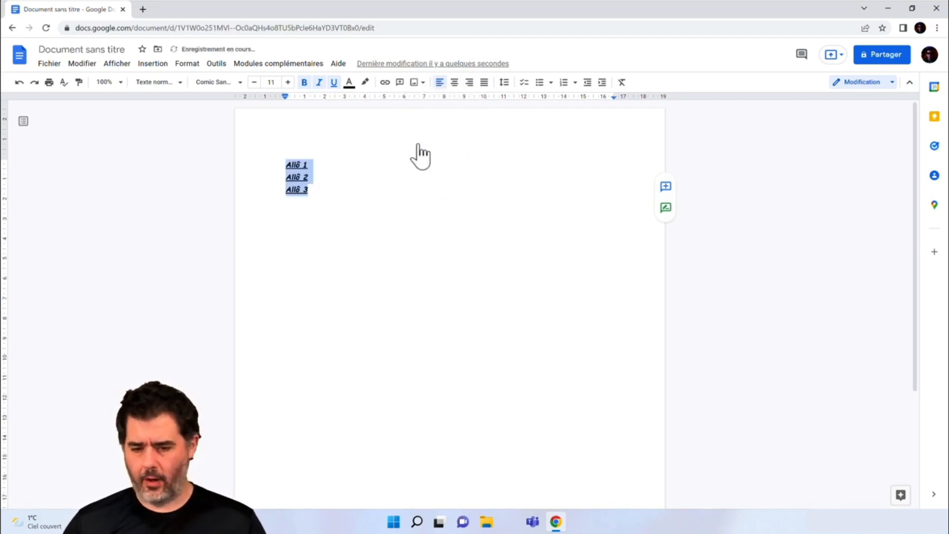
{"action": "left_click", "coordinate": [390, 192]}
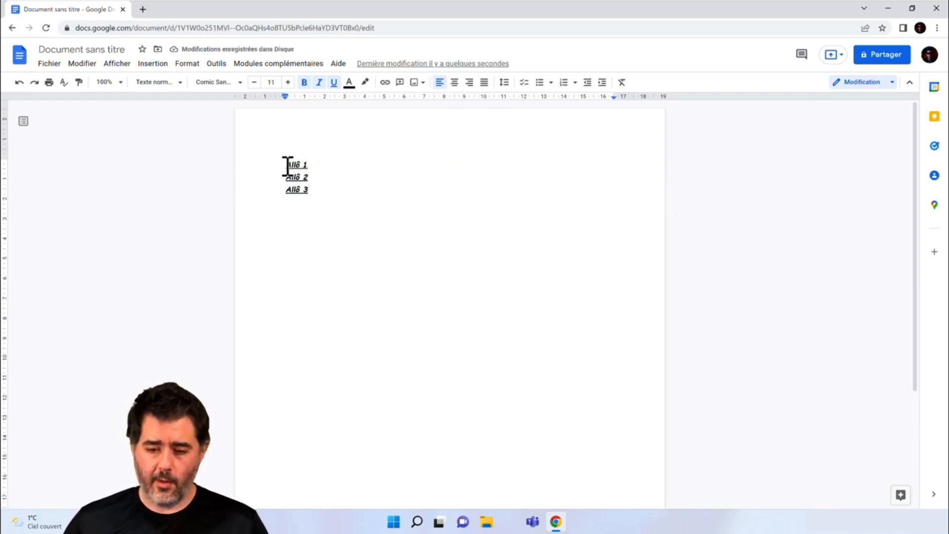
{"action": "left_click_drag", "start_coordinate": [287, 166], "coordinate": [308, 167]}
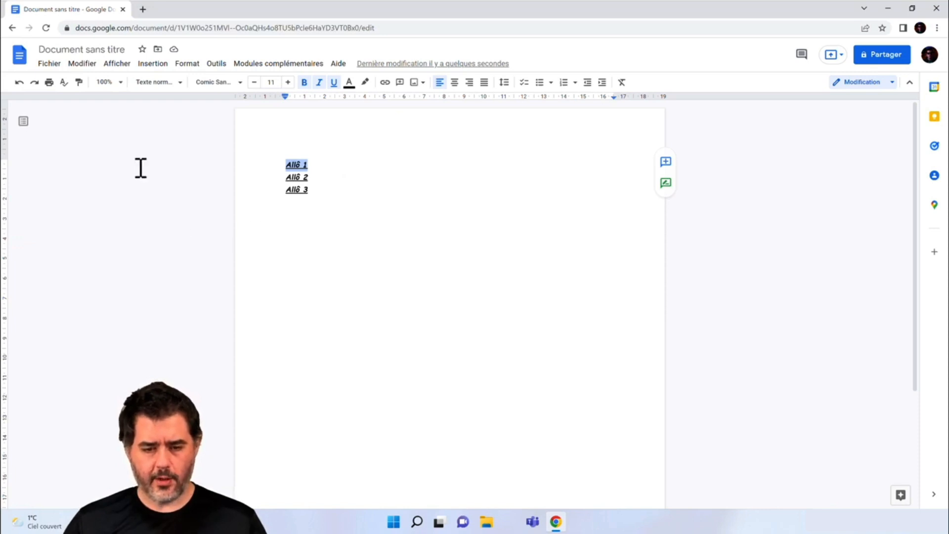
{"action": "left_click", "coordinate": [154, 64]}
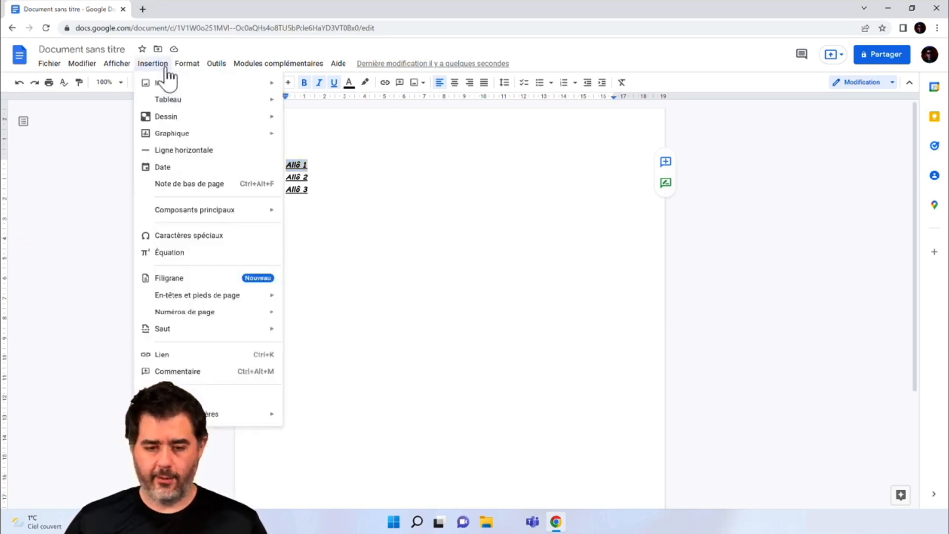
{"action": "left_click", "coordinate": [166, 69]}
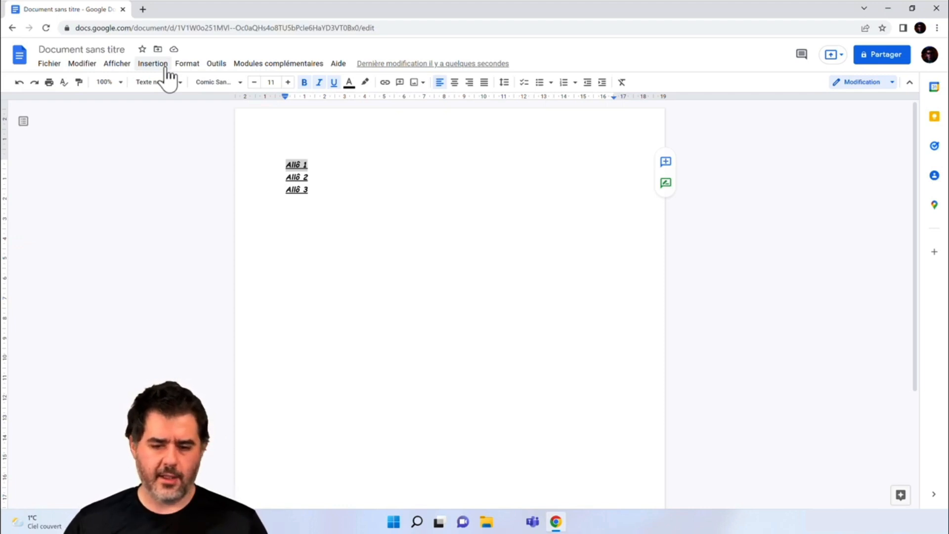
{"action": "left_click", "coordinate": [153, 64]}
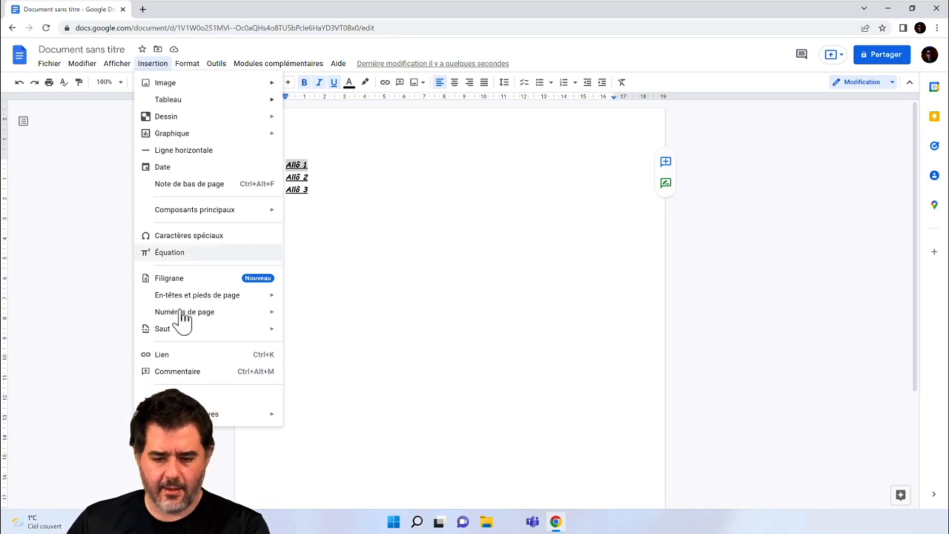
{"action": "left_click", "coordinate": [174, 355]}
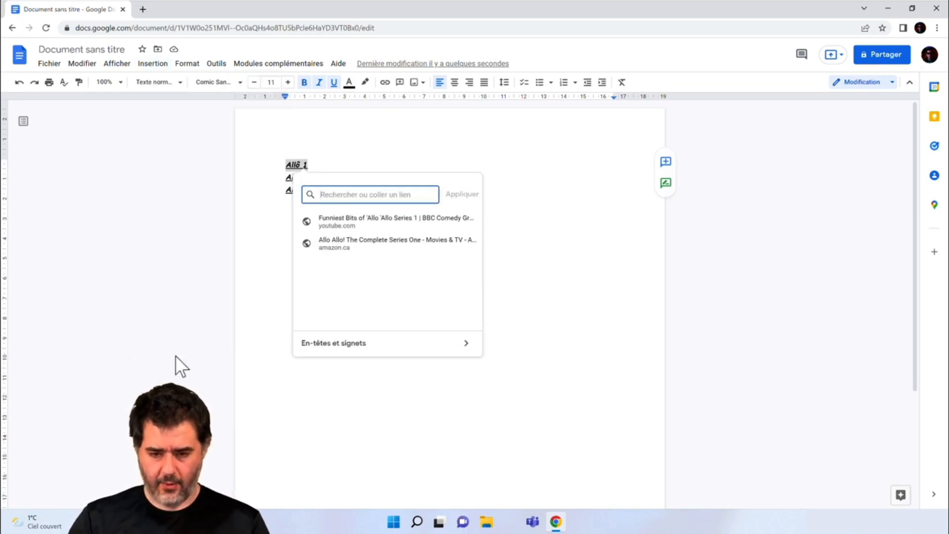
{"action": "type", "text": "ww.you"}
{"action": "key", "text": "BackSpace"}
{"action": "key", "text": "BackSpace"}
{"action": "key", "text": "BackSpace"}
{"action": "key", "text": "BackSpace"}
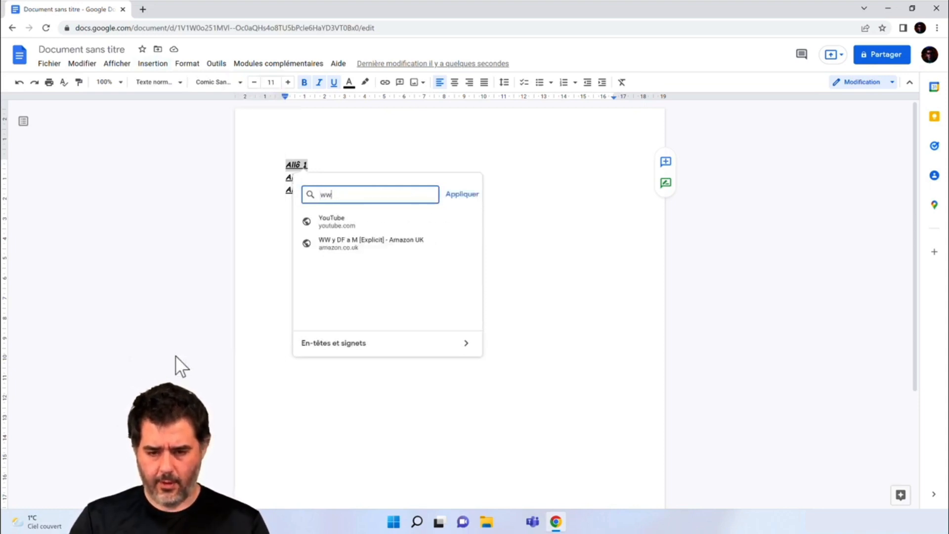
{"action": "type", "text": "w.youtu"}
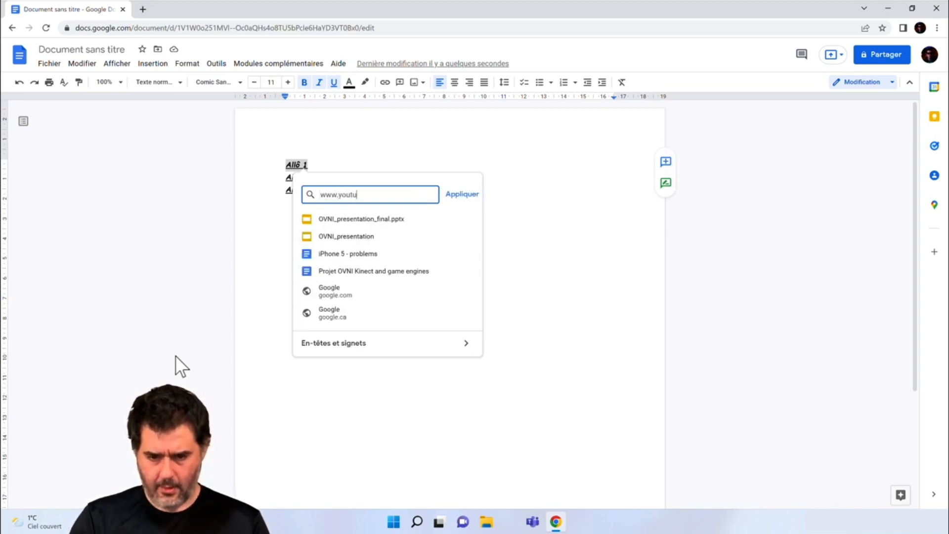
{"action": "type", "text": "be.com"}
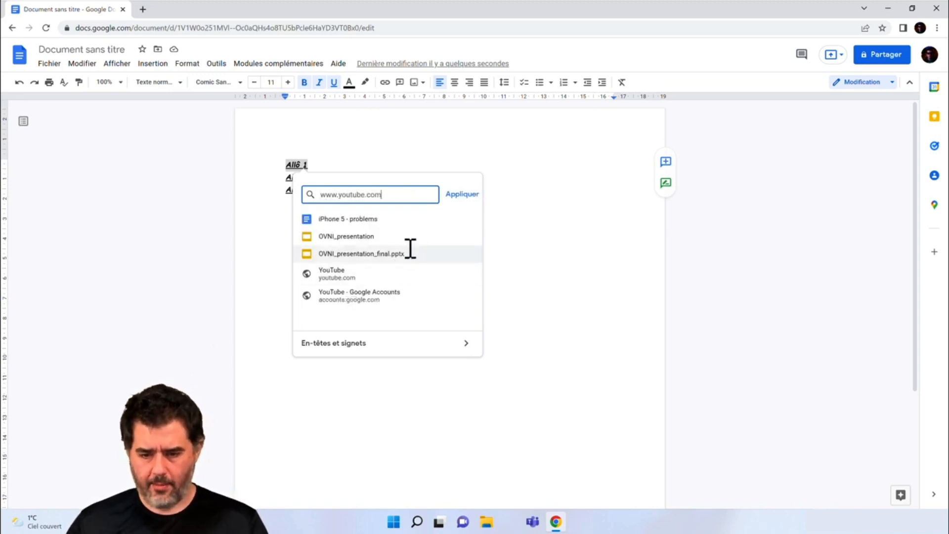
{"action": "left_click", "coordinate": [452, 195]}
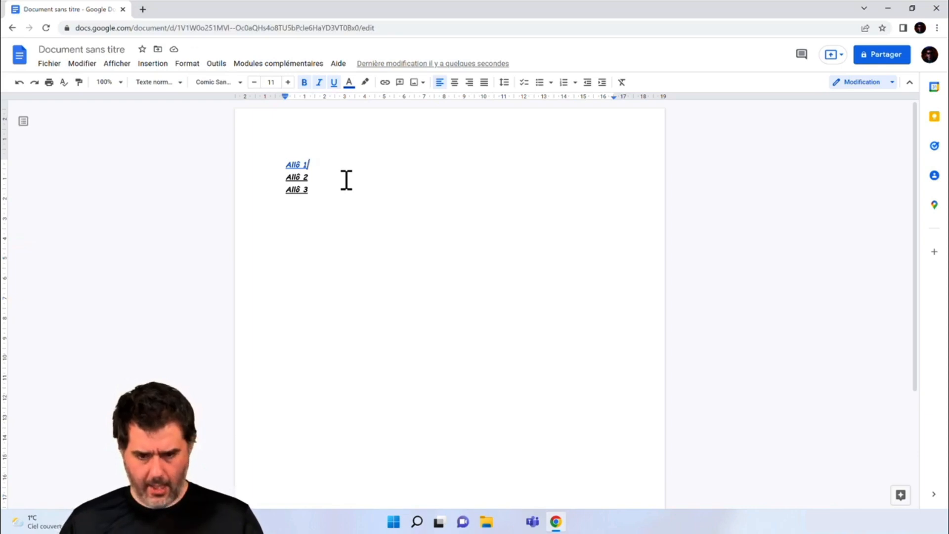
{"action": "key", "text": "ctrl+z"}
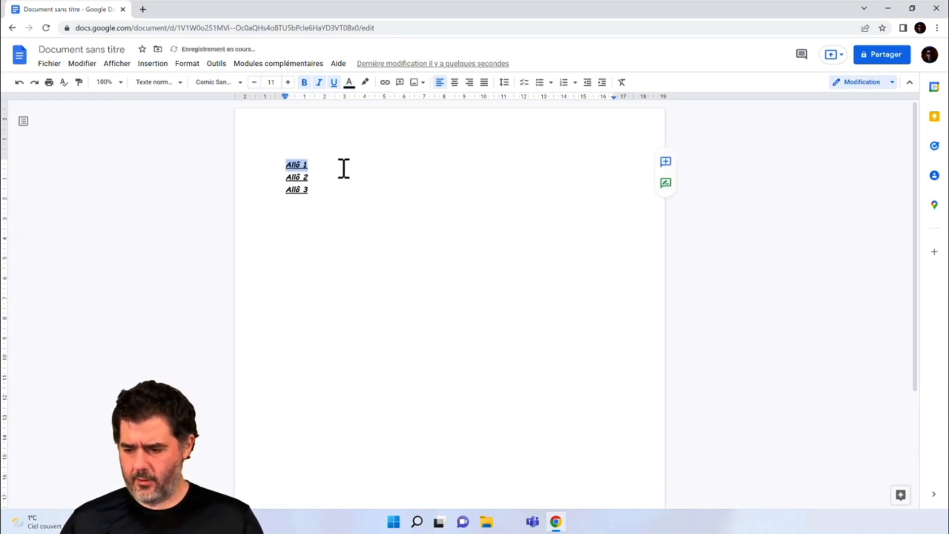
{"action": "left_click", "coordinate": [343, 168]}
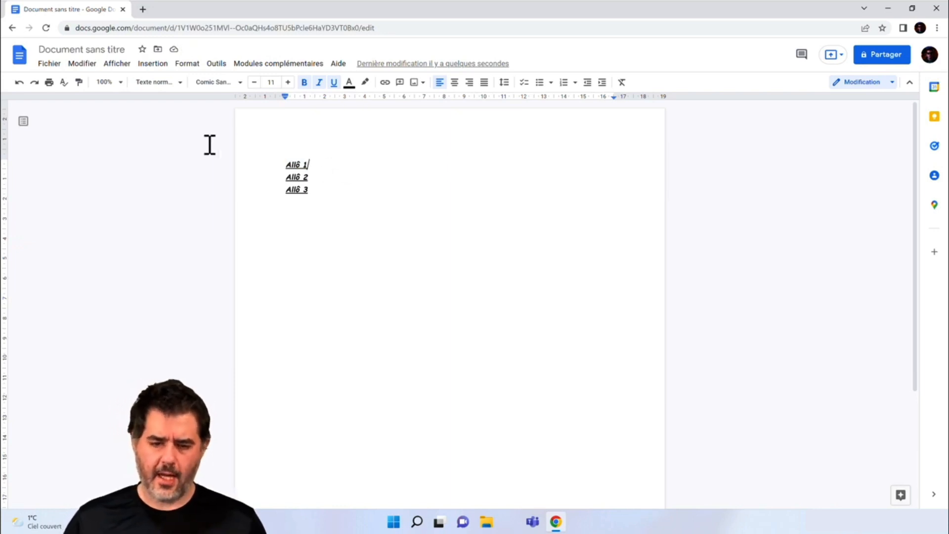
Add a text watermark reading "confidentiel" to the document
{"action": "left_click", "coordinate": [163, 64]}
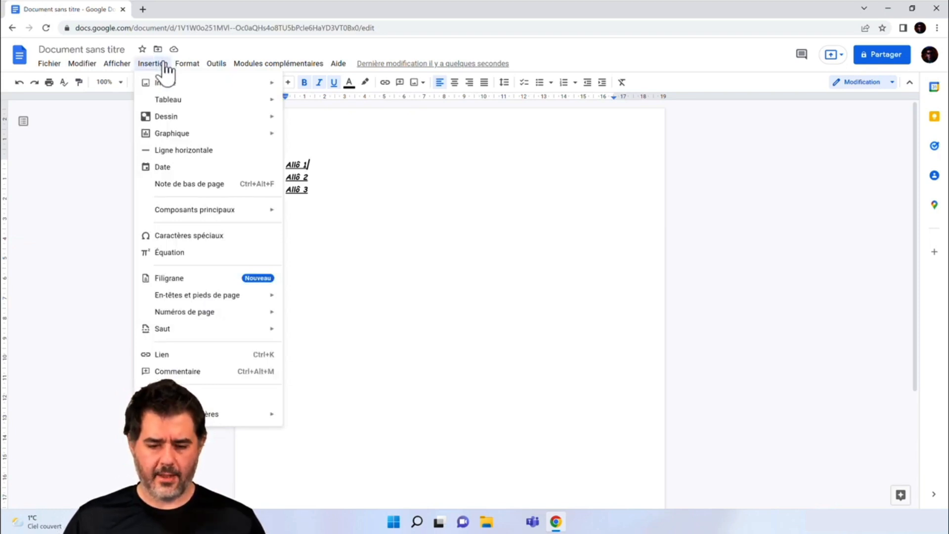
{"action": "mouse_move", "coordinate": [223, 299]}
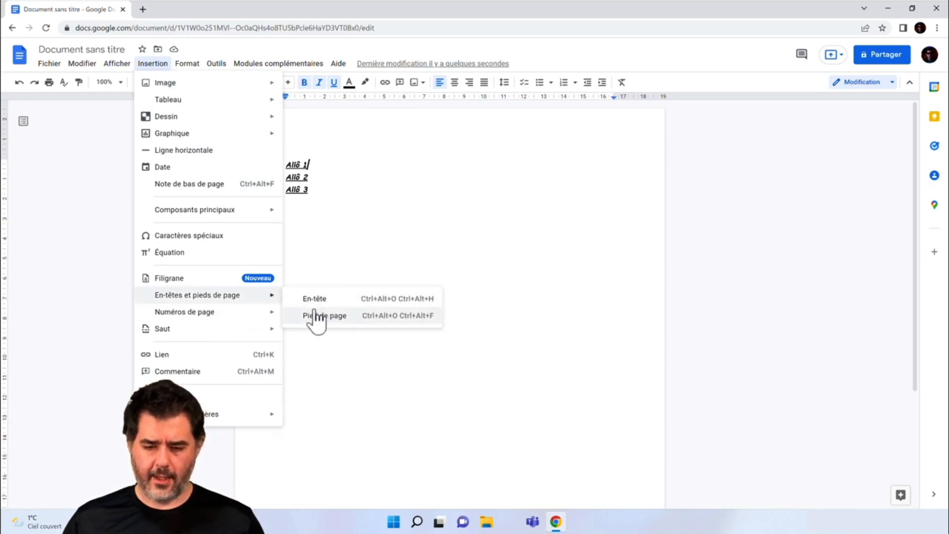
{"action": "mouse_move", "coordinate": [217, 319]}
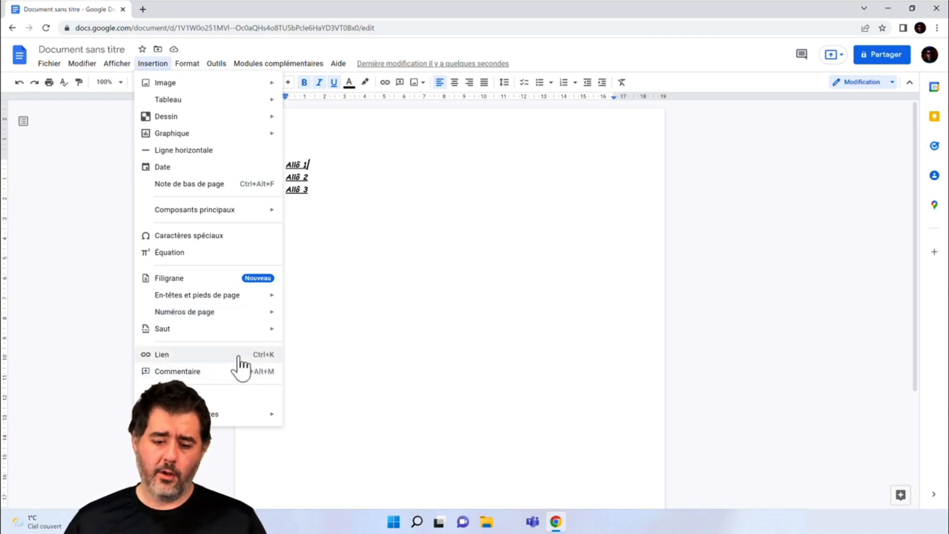
{"action": "left_click", "coordinate": [168, 280]}
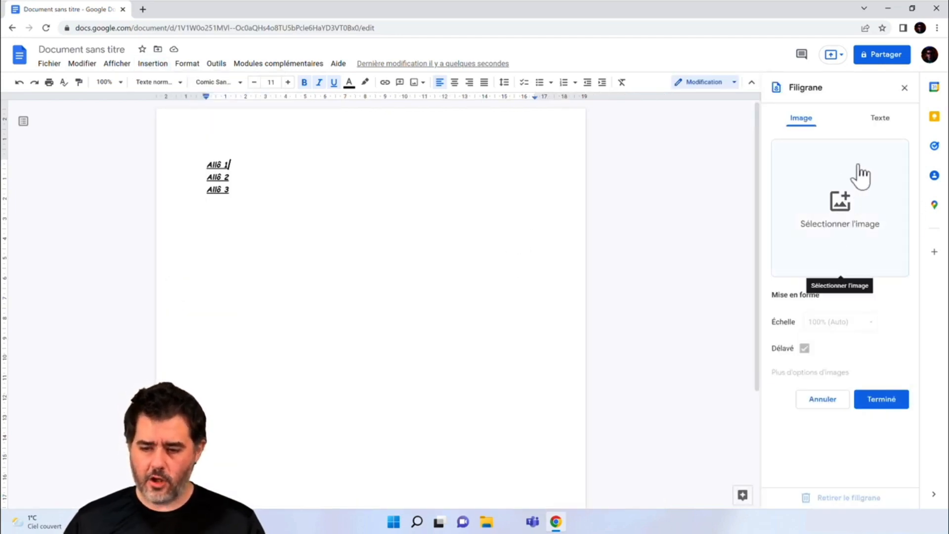
{"action": "left_click", "coordinate": [879, 120]}
{"action": "left_click", "coordinate": [870, 150]}
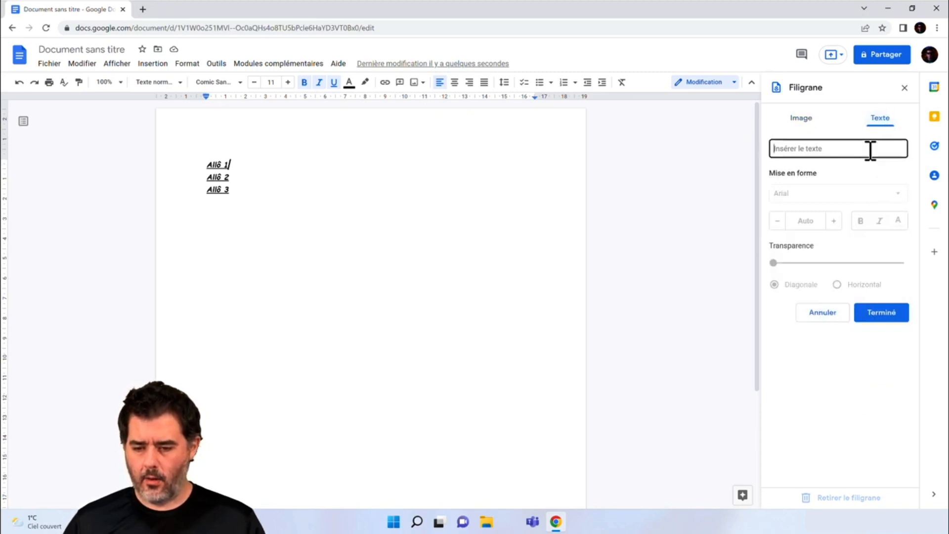
{"action": "type", "text": "confidentiel"}
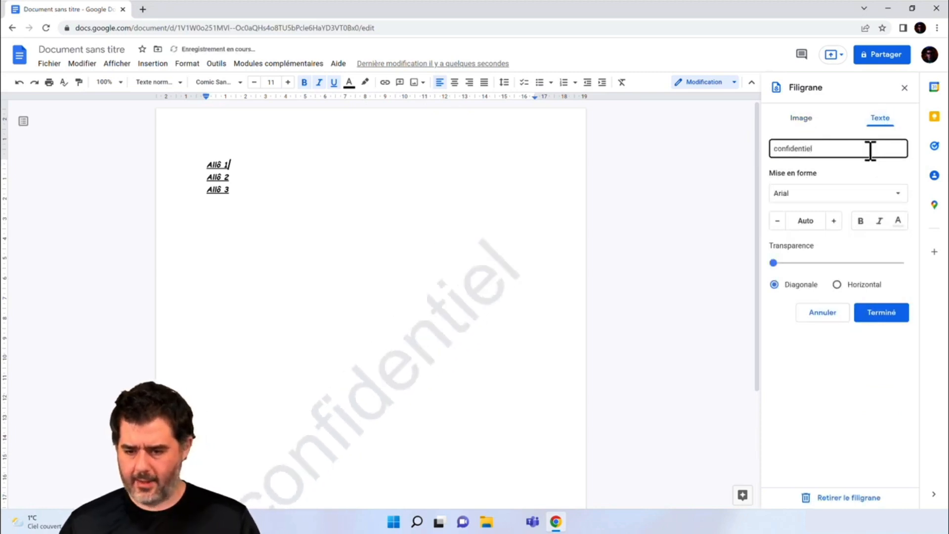
{"action": "left_click", "coordinate": [884, 317]}
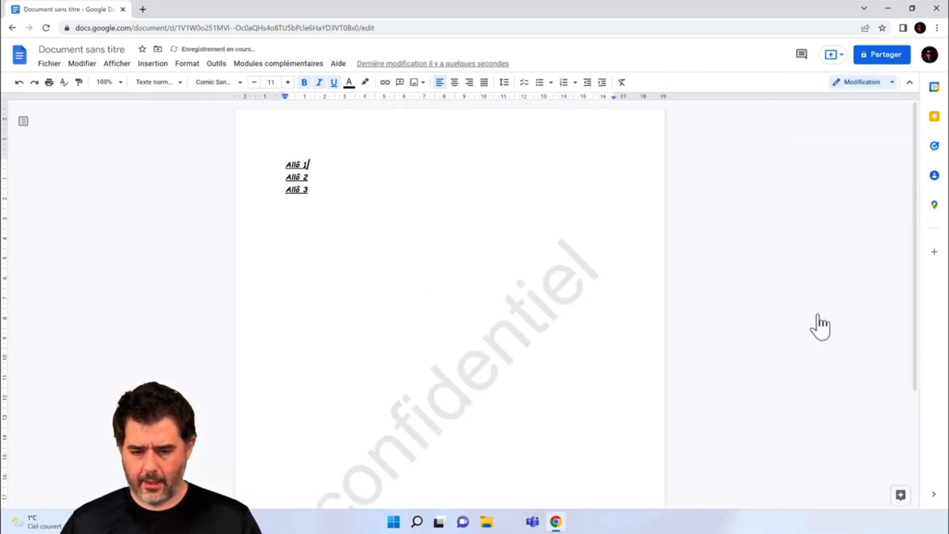
{"action": "scroll", "coordinate": [546, 298], "scroll_direction": "down", "scroll_amount": 1}
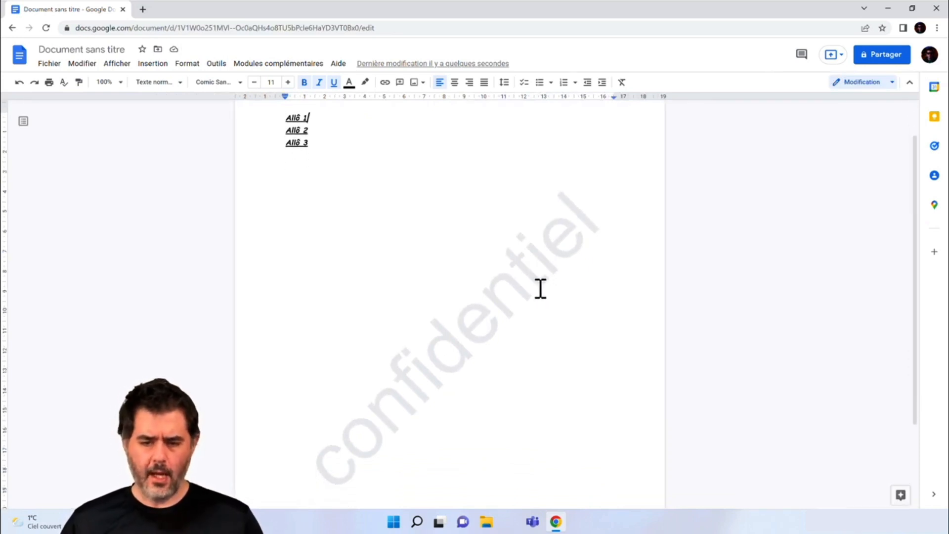
Insert a table with 6 columns and 4 rows below the "Allô 3" line
{"action": "left_click", "coordinate": [329, 149]}
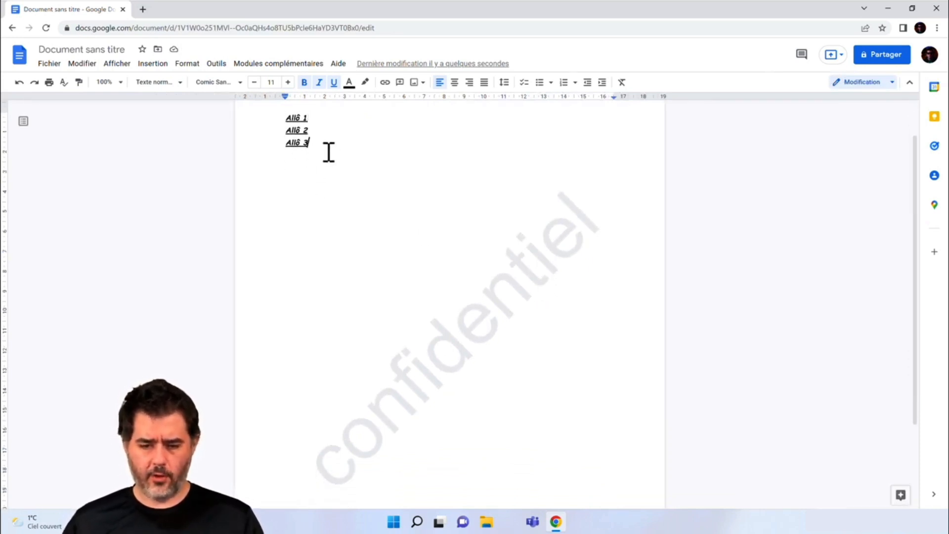
{"action": "key", "text": "Return"}
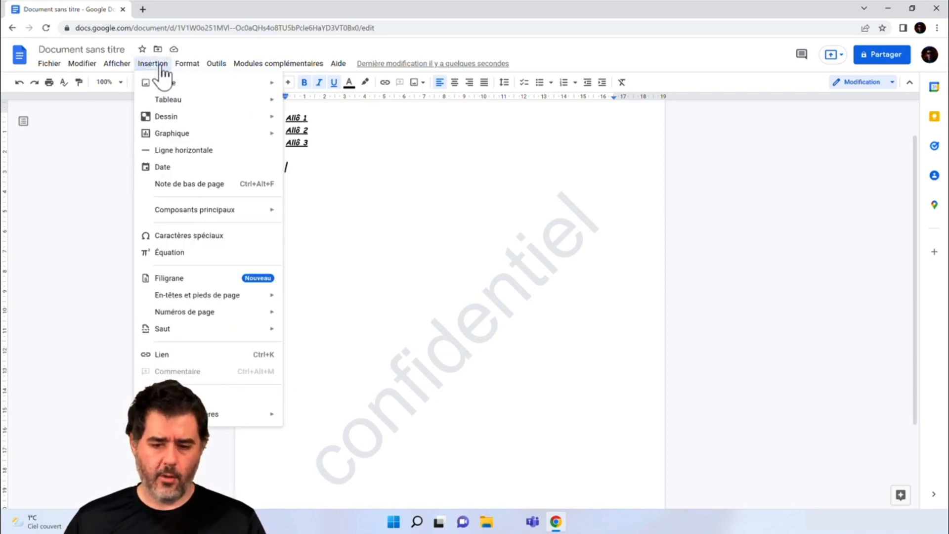
{"action": "mouse_move", "coordinate": [168, 101]}
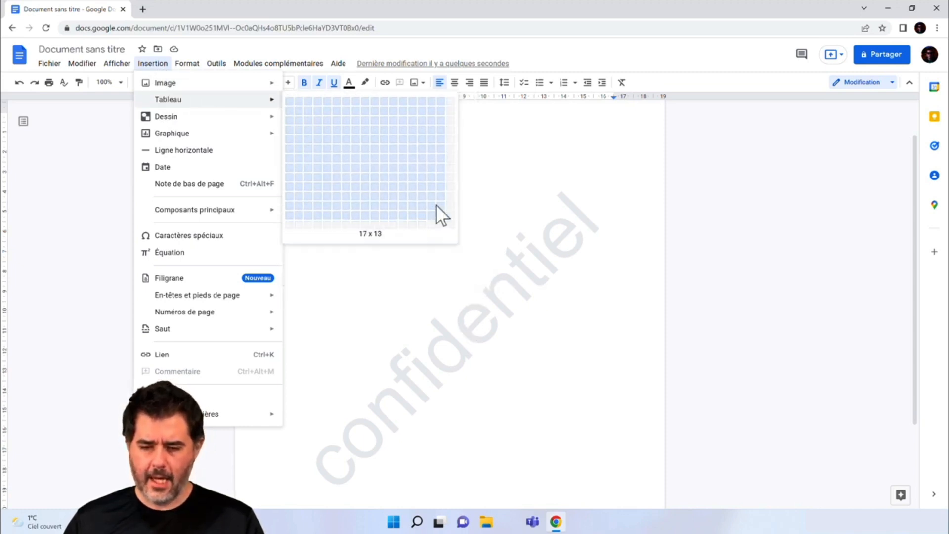
{"action": "left_click", "coordinate": [334, 135]}
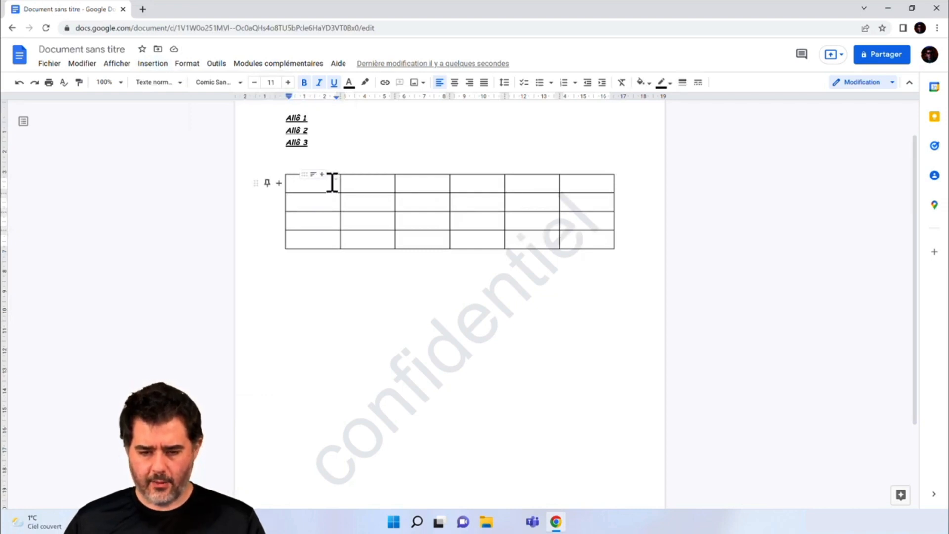
Show the border selection choices for the table's first cell and select the border beneath that cell
{"action": "type", "text": "/"}
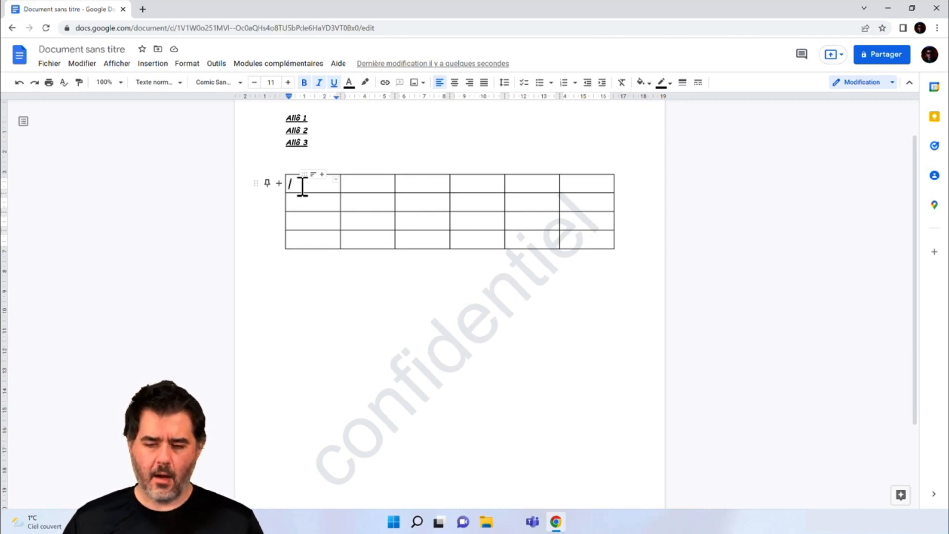
{"action": "left_click", "coordinate": [336, 182]}
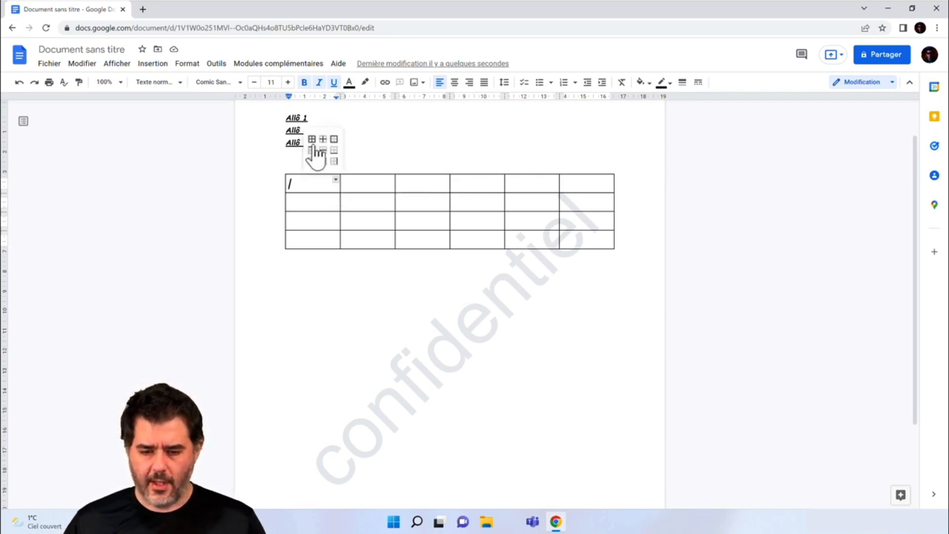
{"action": "left_click", "coordinate": [308, 193]}
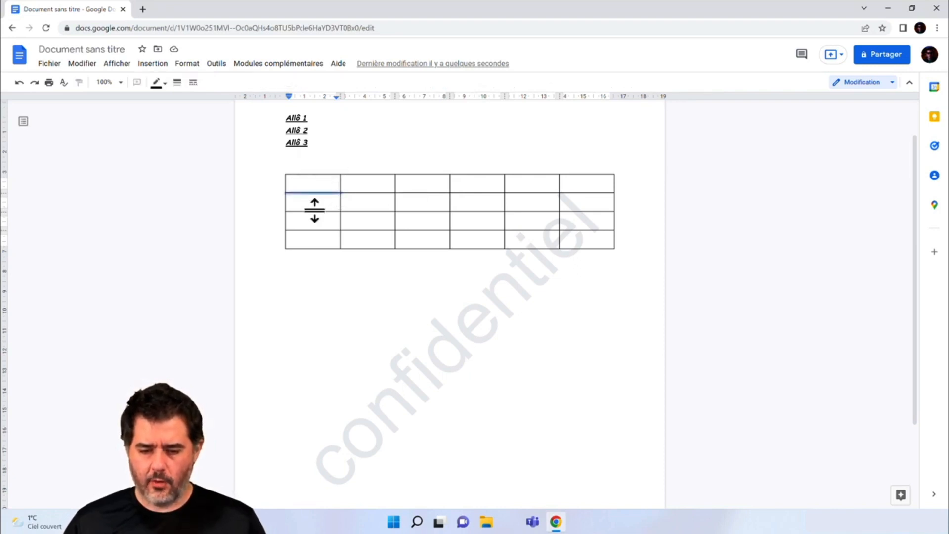
{"action": "left_click", "coordinate": [315, 203]}
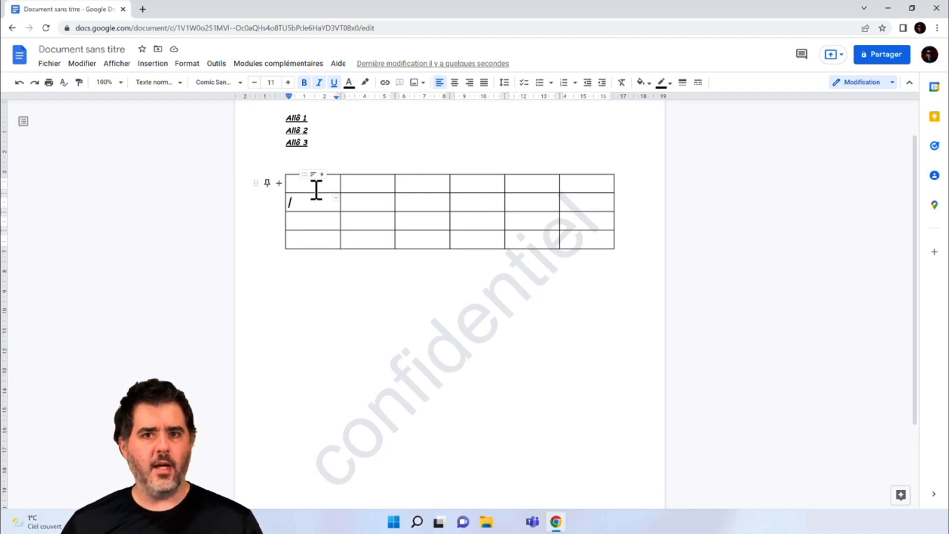
{"action": "left_click", "coordinate": [317, 187]}
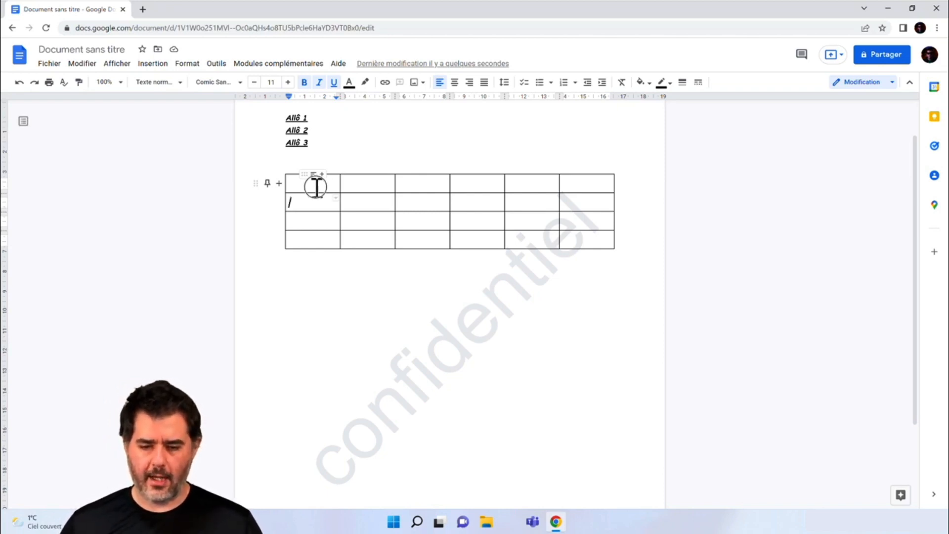
Delete the whole body content of the document, including the three lines and the table
{"action": "left_click", "coordinate": [368, 290]}
{"action": "key", "text": "ctrl+a"}
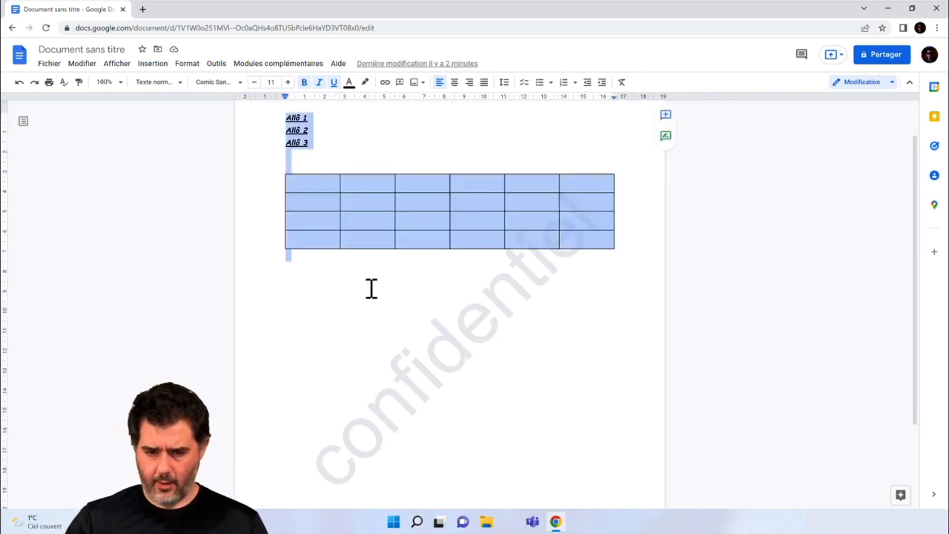
{"action": "key", "text": "Delete"}
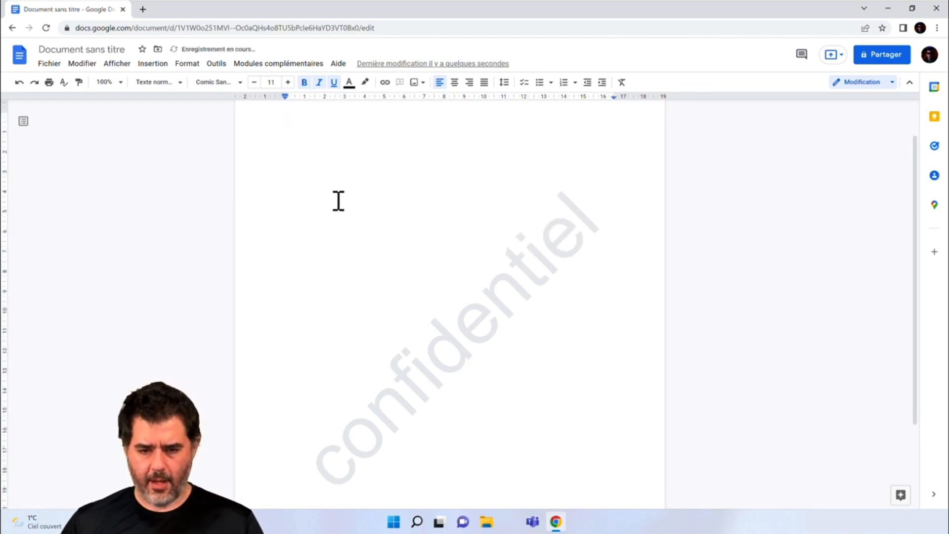
Examine the formatting options for line and paragraph spacing without applying any
{"action": "left_click", "coordinate": [192, 67]}
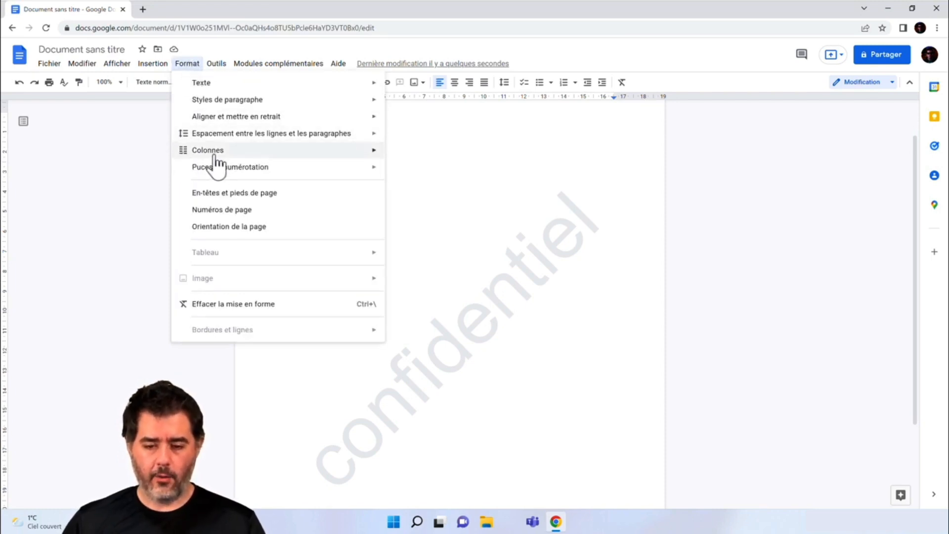
{"action": "mouse_move", "coordinate": [215, 157]}
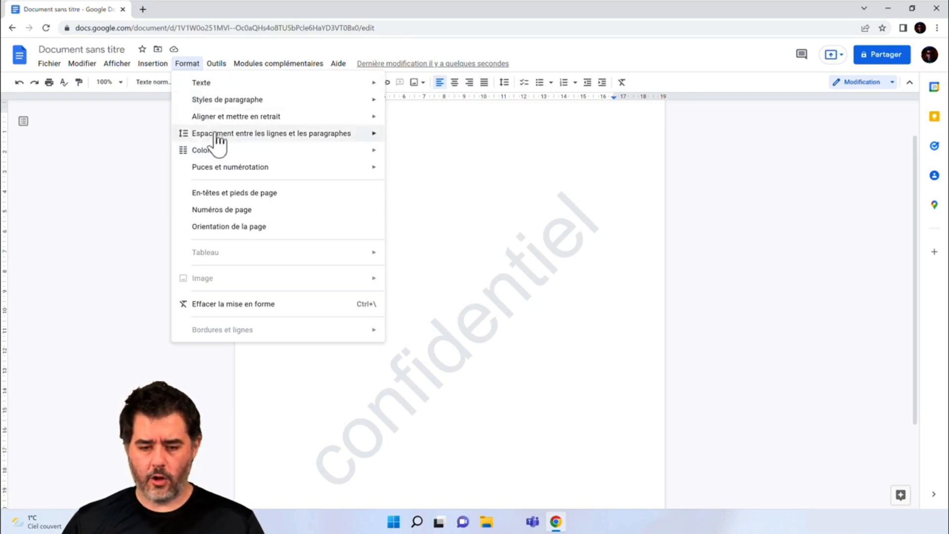
{"action": "mouse_move", "coordinate": [217, 134]}
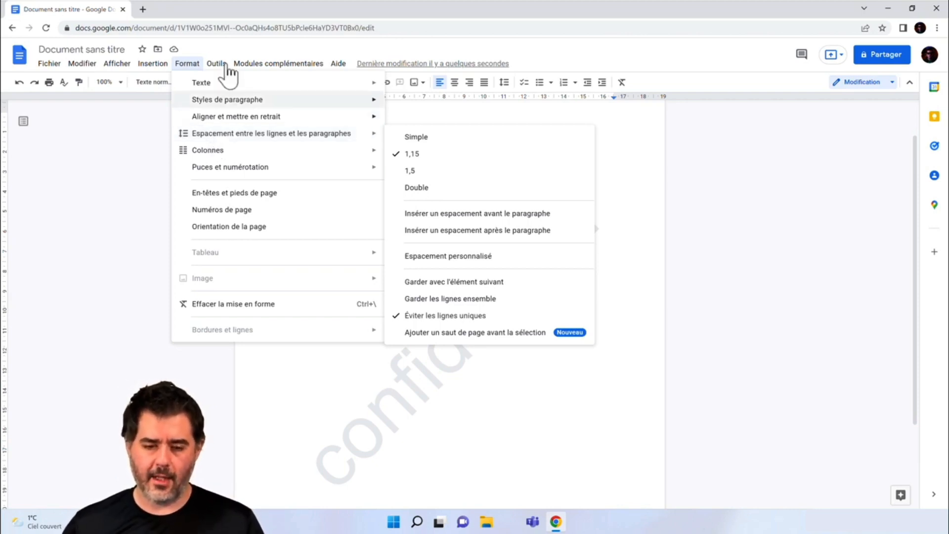
{"action": "left_click", "coordinate": [233, 43]}
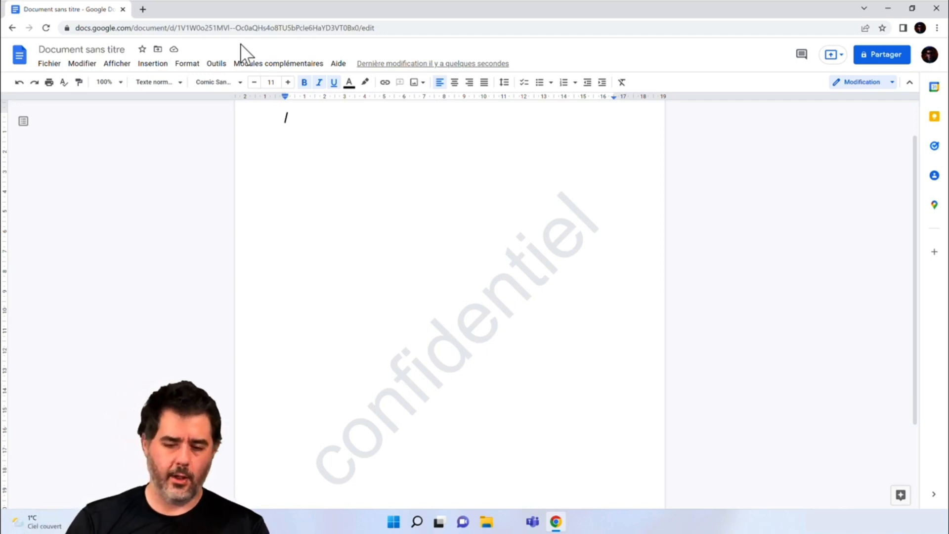
Turn off bold and italic formatting for the text at the insertion point
{"action": "left_click", "coordinate": [319, 83]}
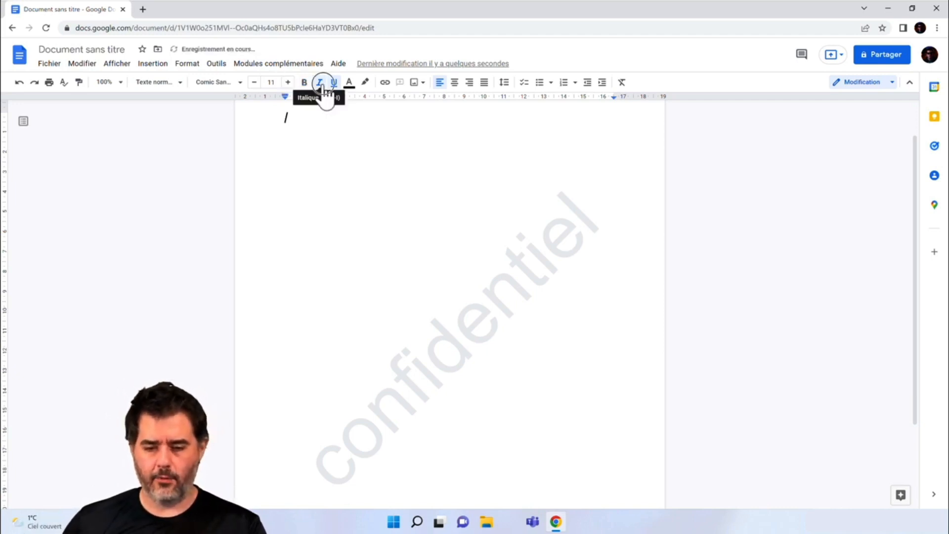